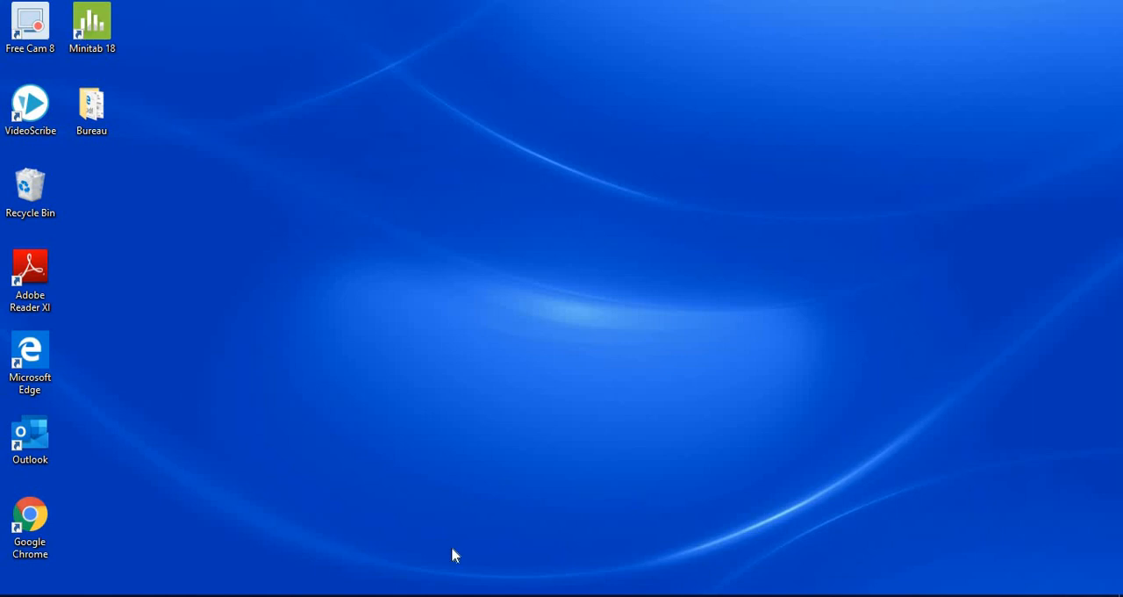
Browse the uploaded videos on the YouTube channel in Chrome and minimise the browser window
{"action": "mouse_move", "coordinate": [358, 595]}
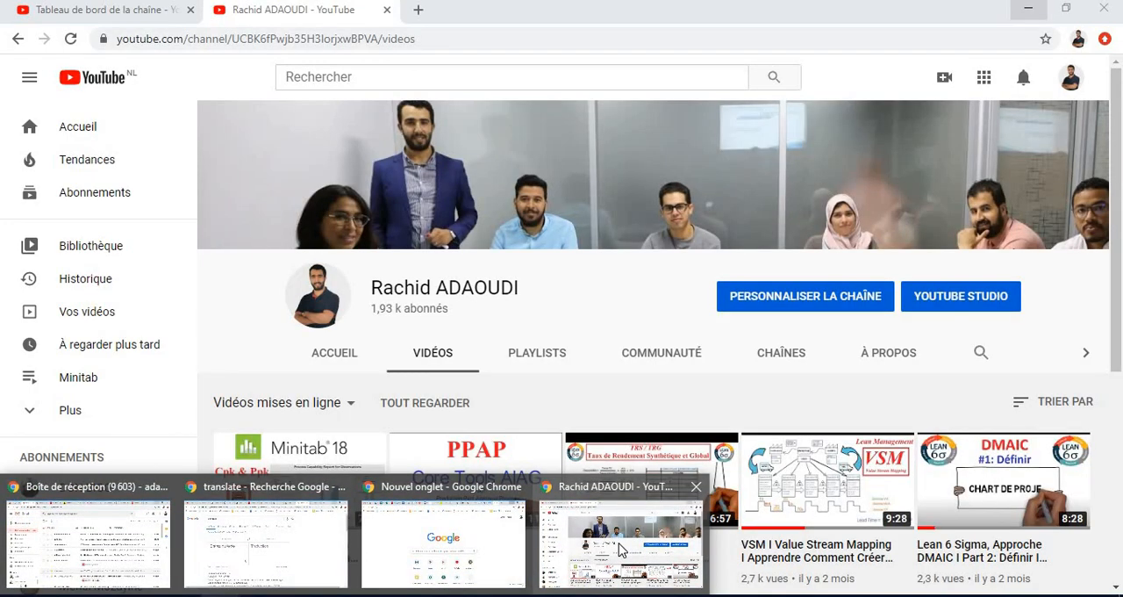
{"action": "left_click", "coordinate": [618, 548]}
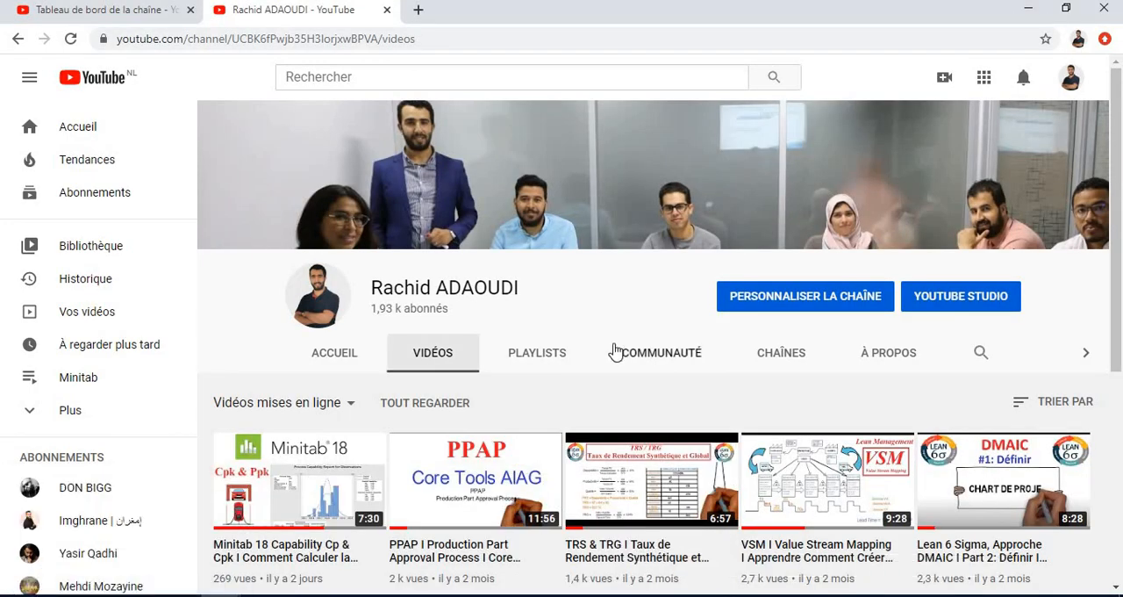
{"action": "scroll", "coordinate": [614, 351], "scroll_direction": "down", "scroll_amount": 1}
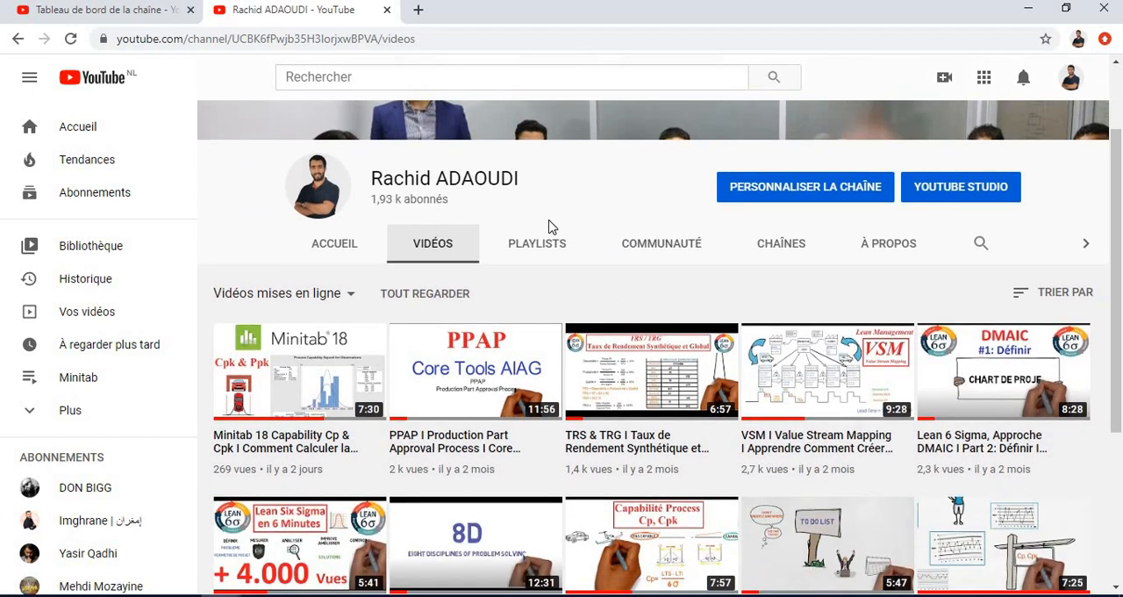
{"action": "scroll", "coordinate": [634, 203], "scroll_direction": "down", "scroll_amount": 1}
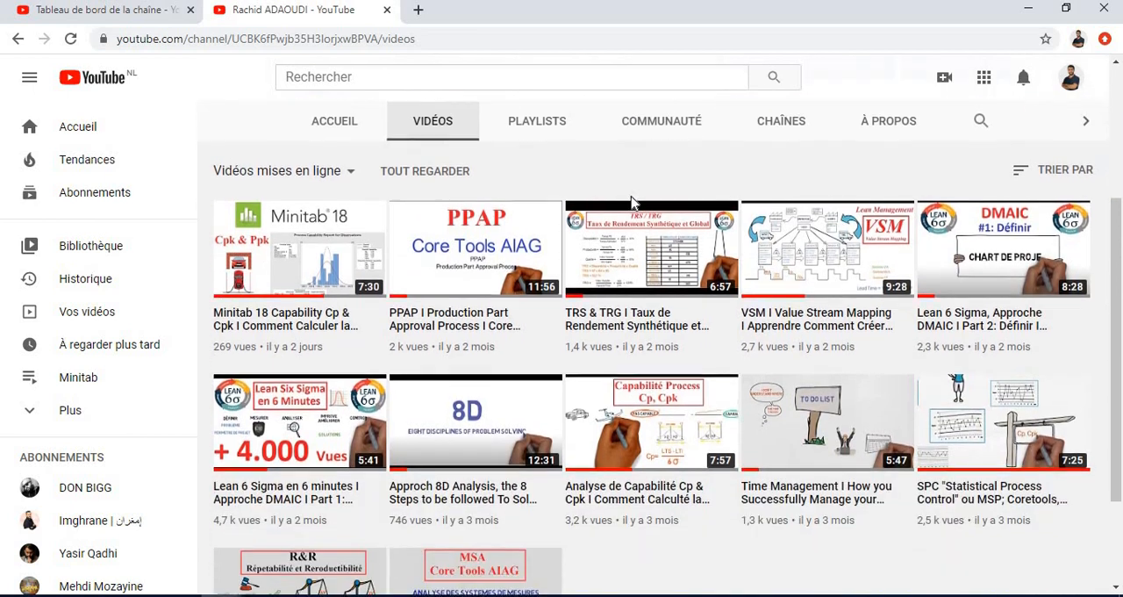
{"action": "scroll", "coordinate": [631, 202], "scroll_direction": "down", "scroll_amount": 1}
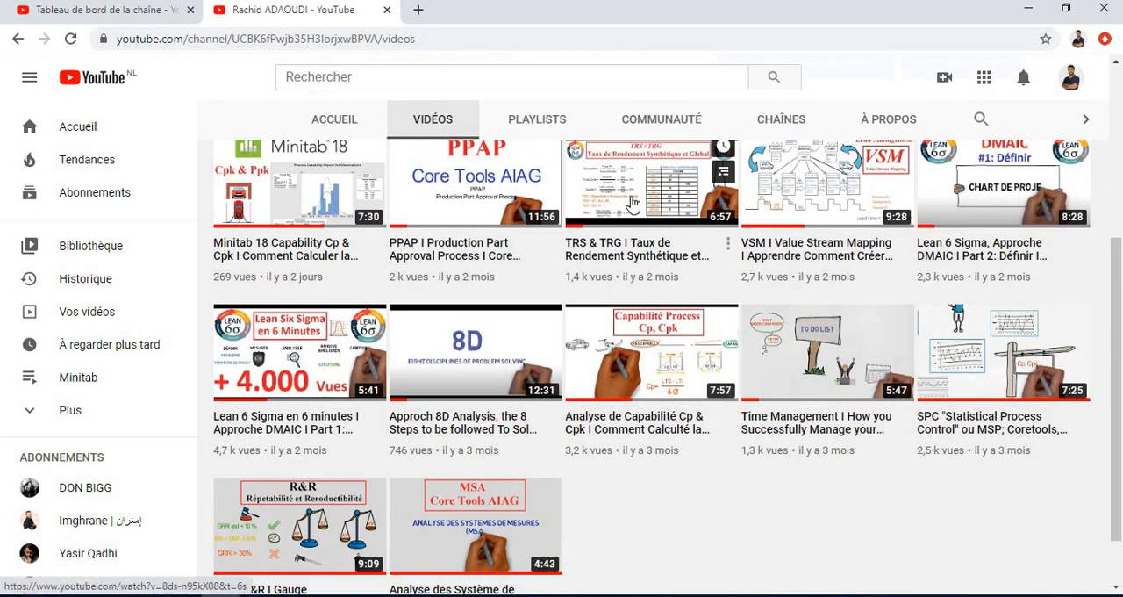
{"action": "scroll", "coordinate": [632, 209], "scroll_direction": "up", "scroll_amount": 1}
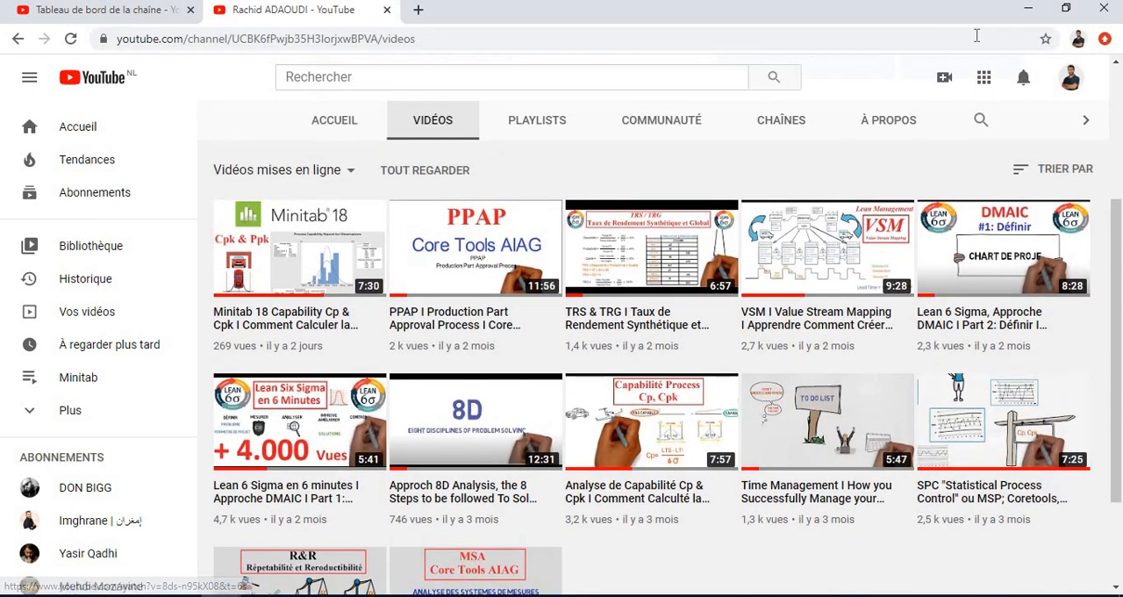
{"action": "left_click", "coordinate": [1029, 11]}
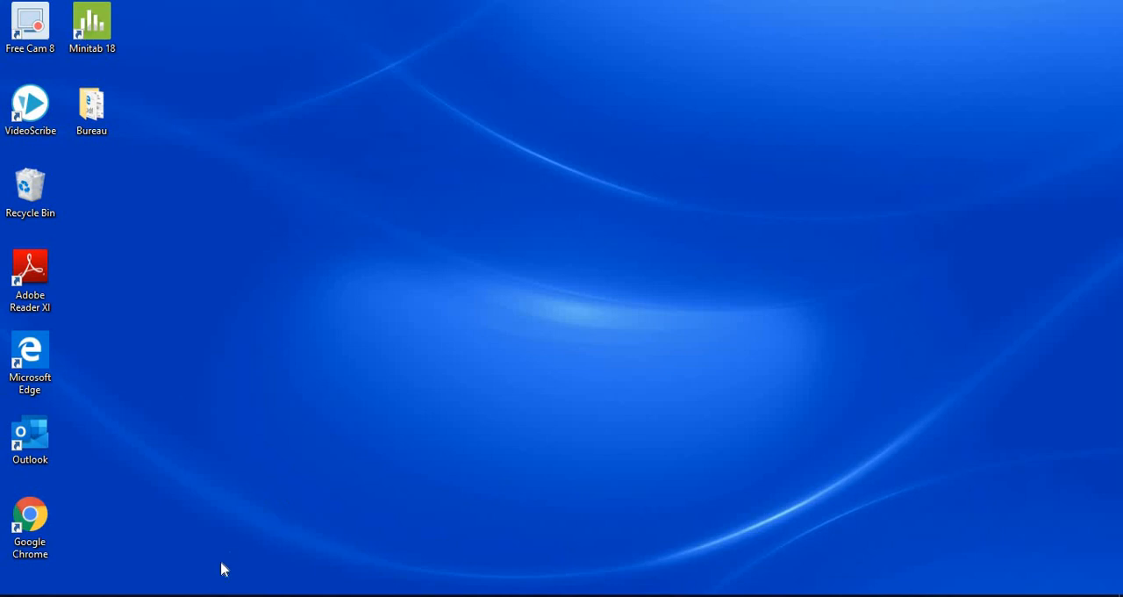
Switch to the Book2 workbook in Excel and review the defect names and counts in the Sheet3 table
{"action": "mouse_move", "coordinate": [179, 595]}
{"action": "left_click", "coordinate": [205, 539]}
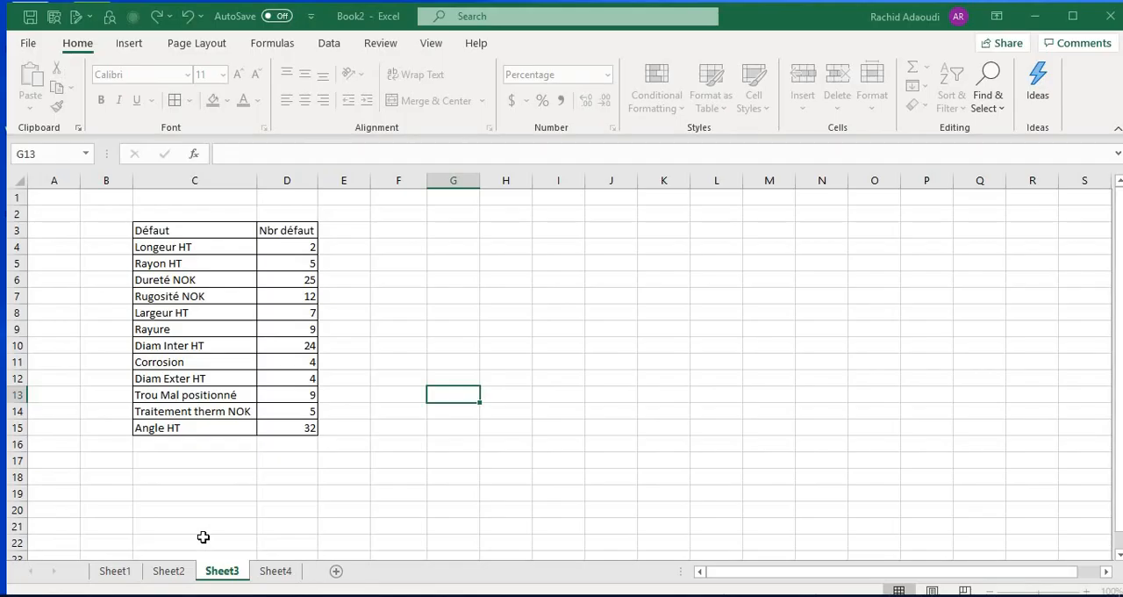
{"action": "left_click", "coordinate": [339, 467]}
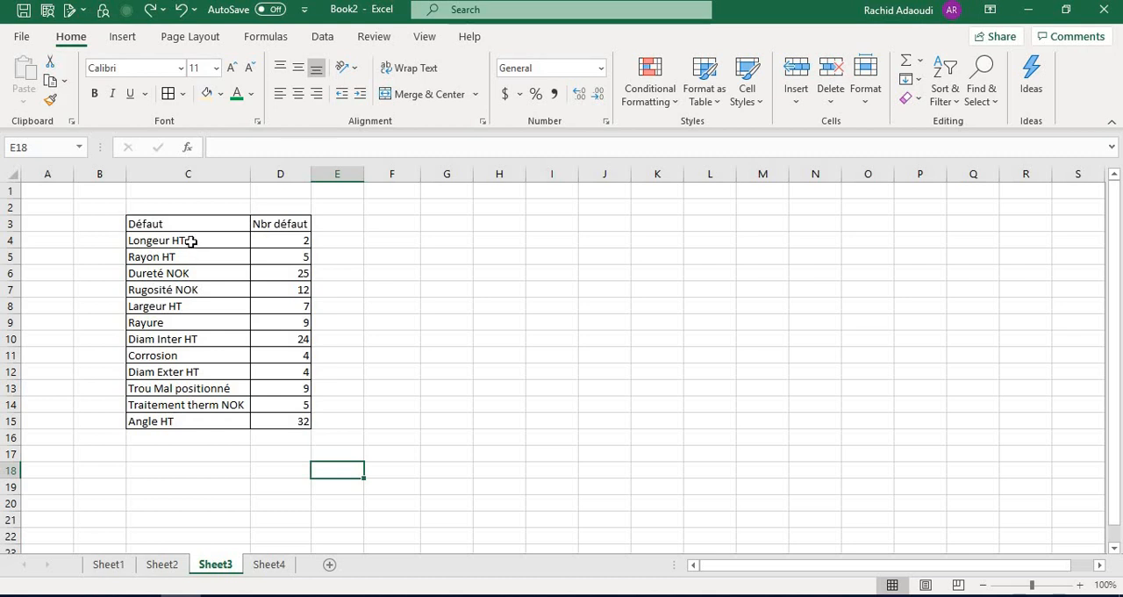
{"action": "left_click_drag", "start_coordinate": [192, 243], "coordinate": [168, 421]}
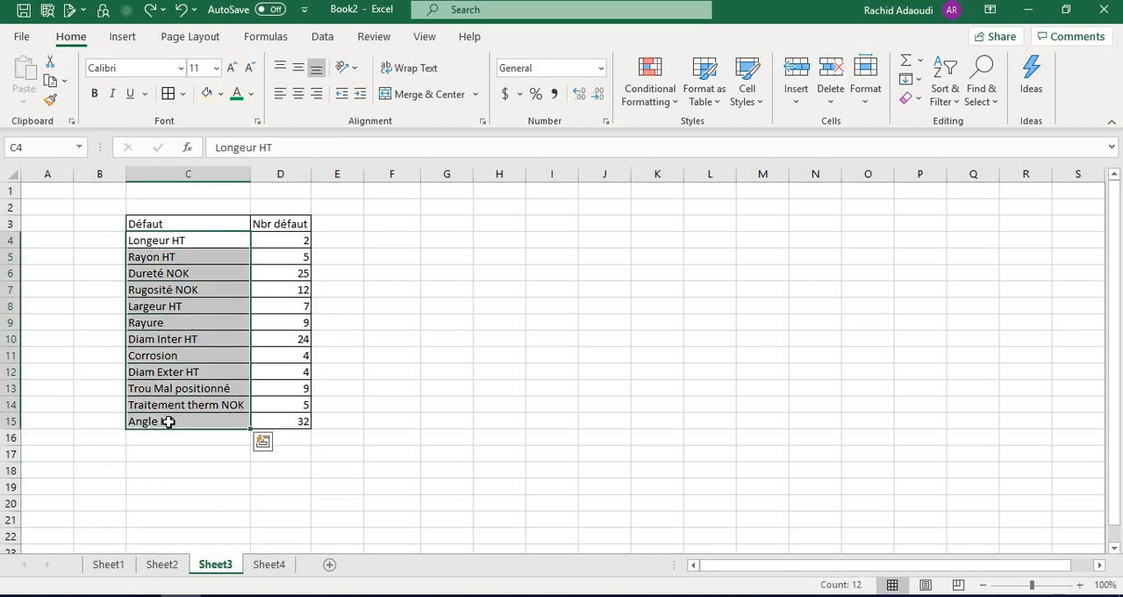
{"action": "left_click", "coordinate": [289, 239]}
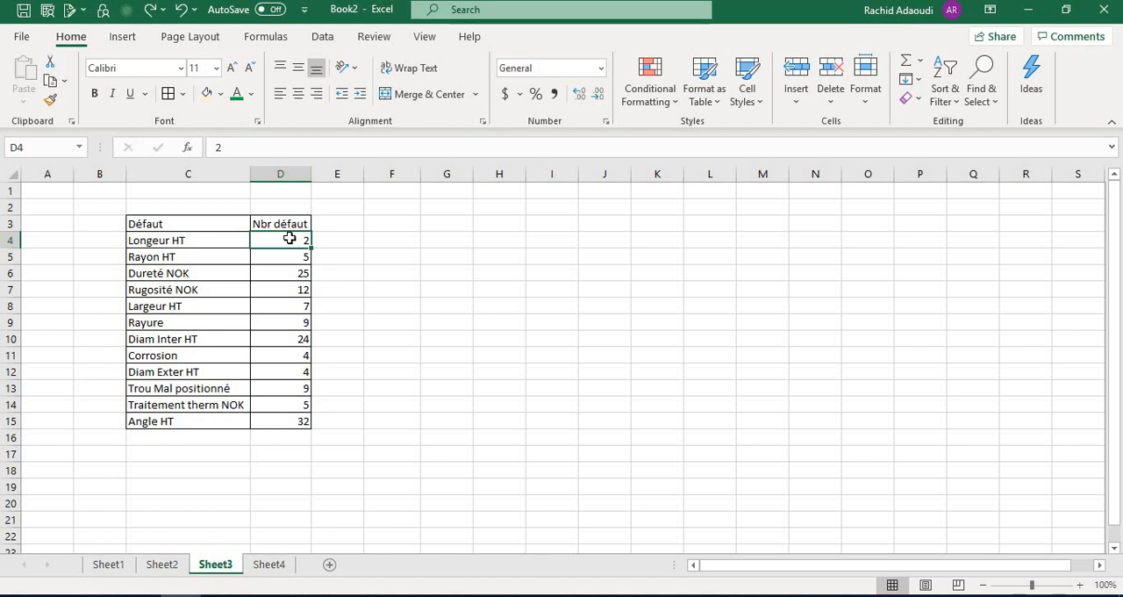
{"action": "left_click", "coordinate": [329, 443]}
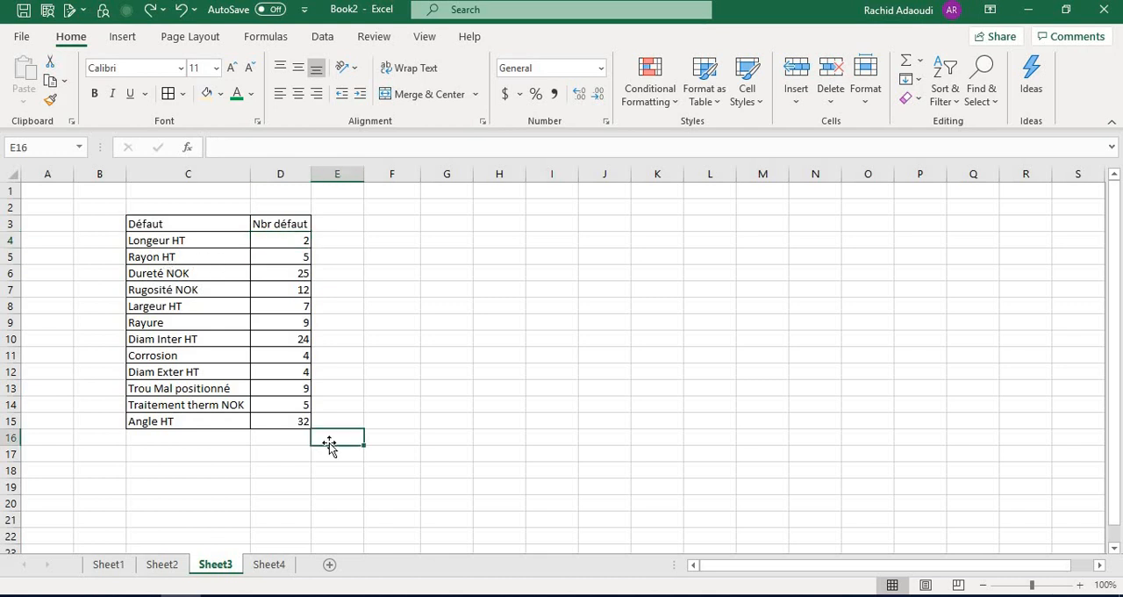
{"action": "left_click", "coordinate": [388, 456]}
Sort the defect table by the Nbr défaut column from highest to lowest
{"action": "left_click", "coordinate": [284, 226]}
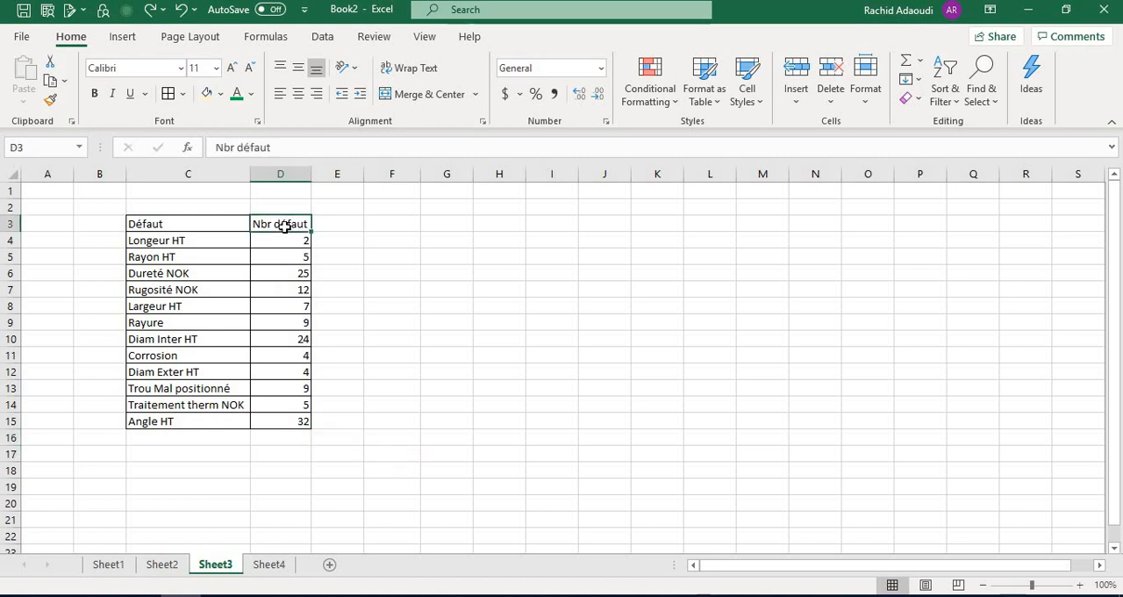
{"action": "left_click", "coordinate": [945, 97]}
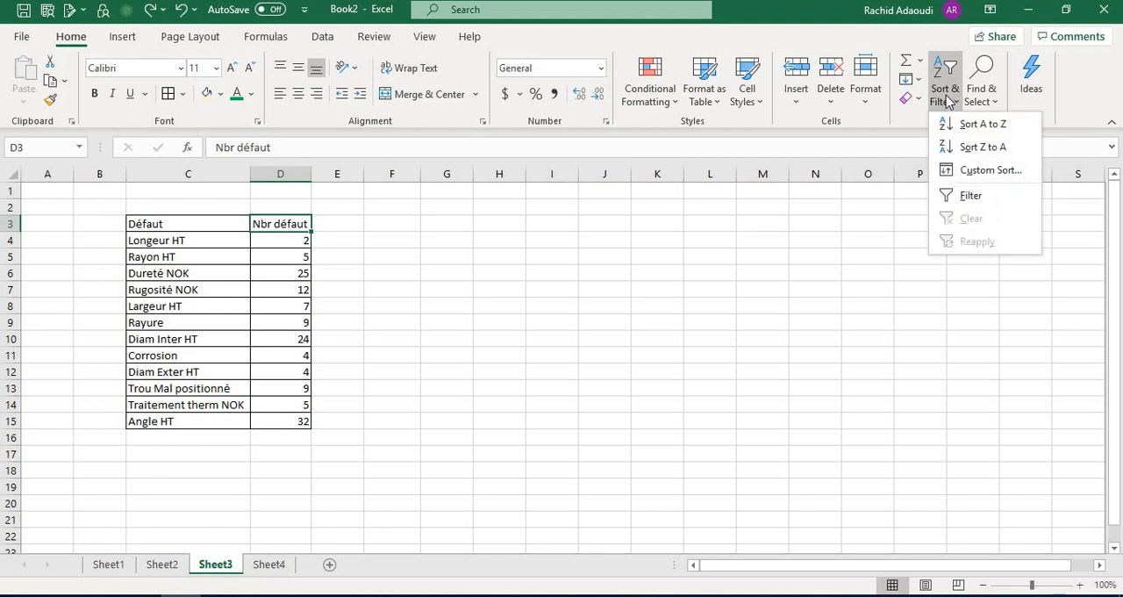
{"action": "left_click", "coordinate": [969, 147]}
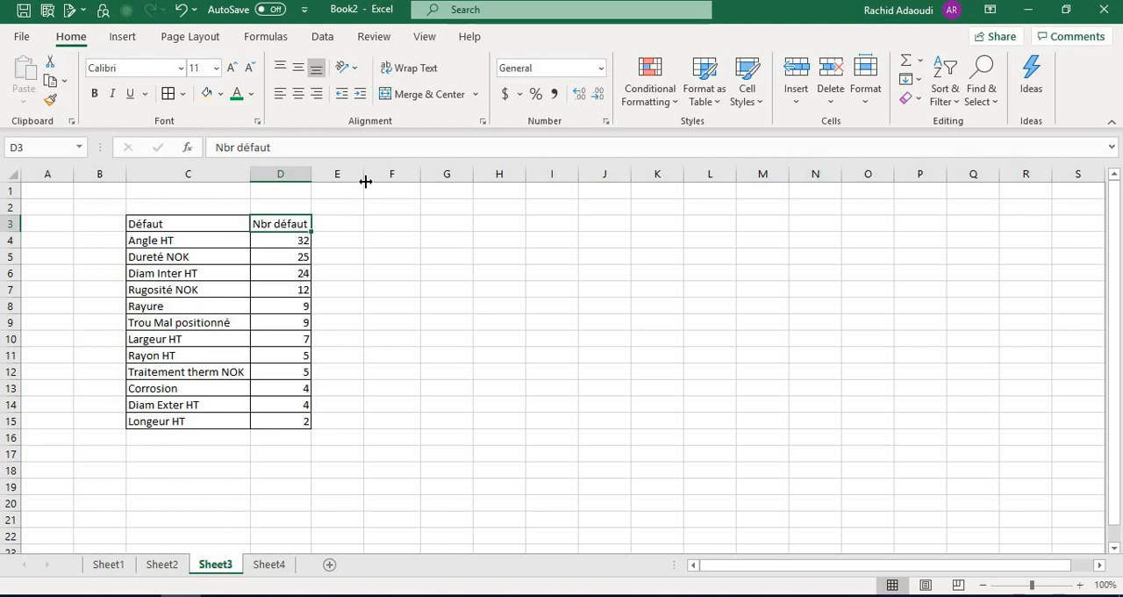
Widen column E, enter the header "Cumulé" in E3 and apply cell borders to E3:E15
{"action": "left_click_drag", "start_coordinate": [363, 175], "coordinate": [393, 175]}
{"action": "left_click", "coordinate": [364, 224]}
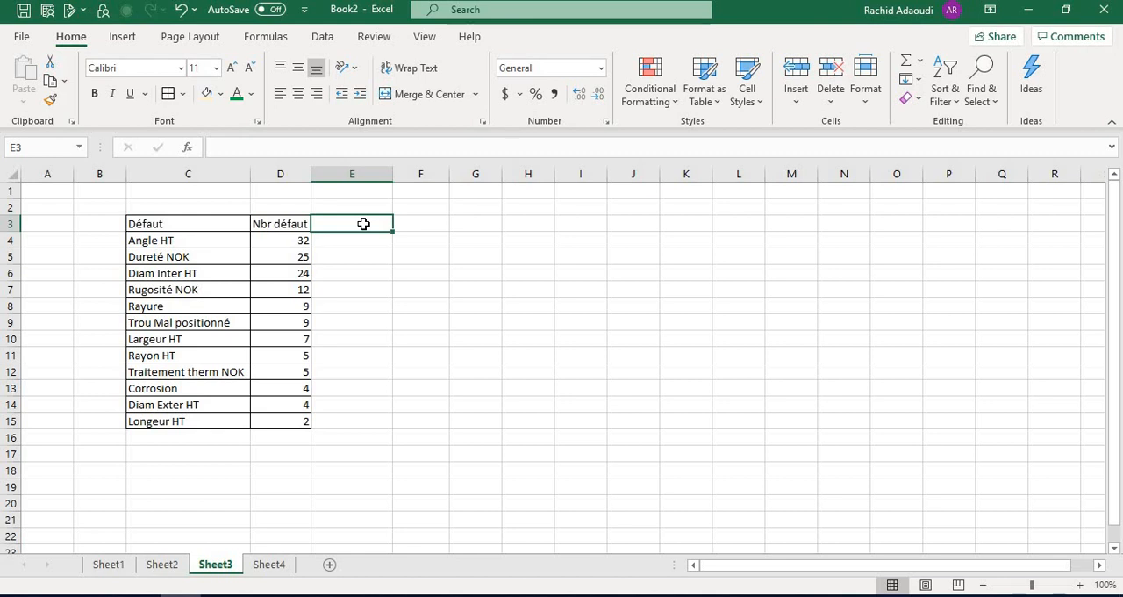
{"action": "type", "text": "Cumulé"}
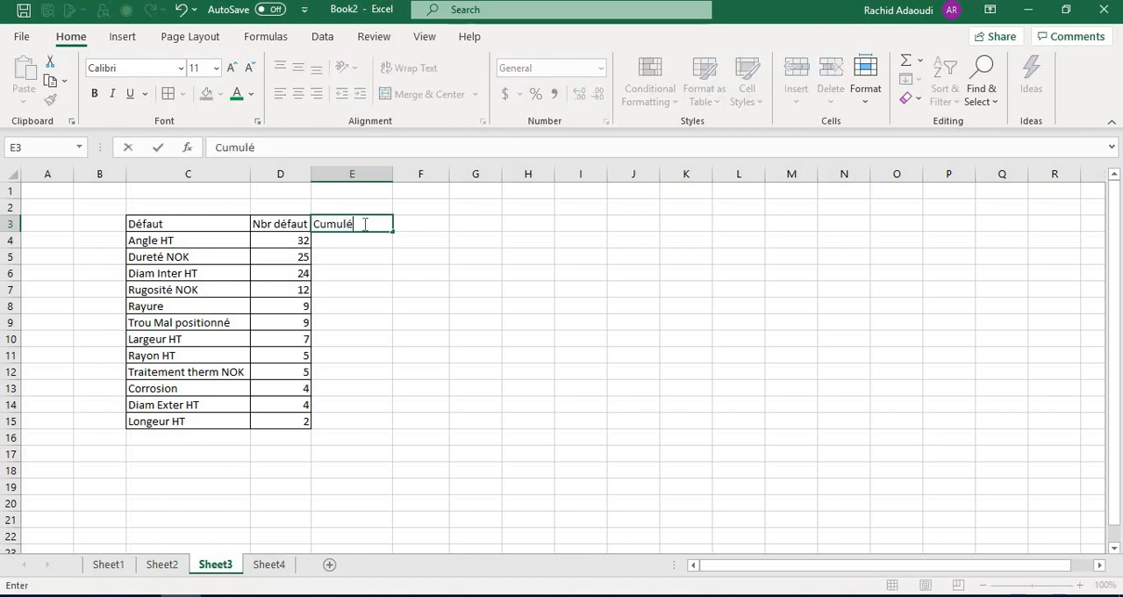
{"action": "left_click", "coordinate": [366, 222]}
{"action": "left_click", "coordinate": [349, 422], "text": "shift"}
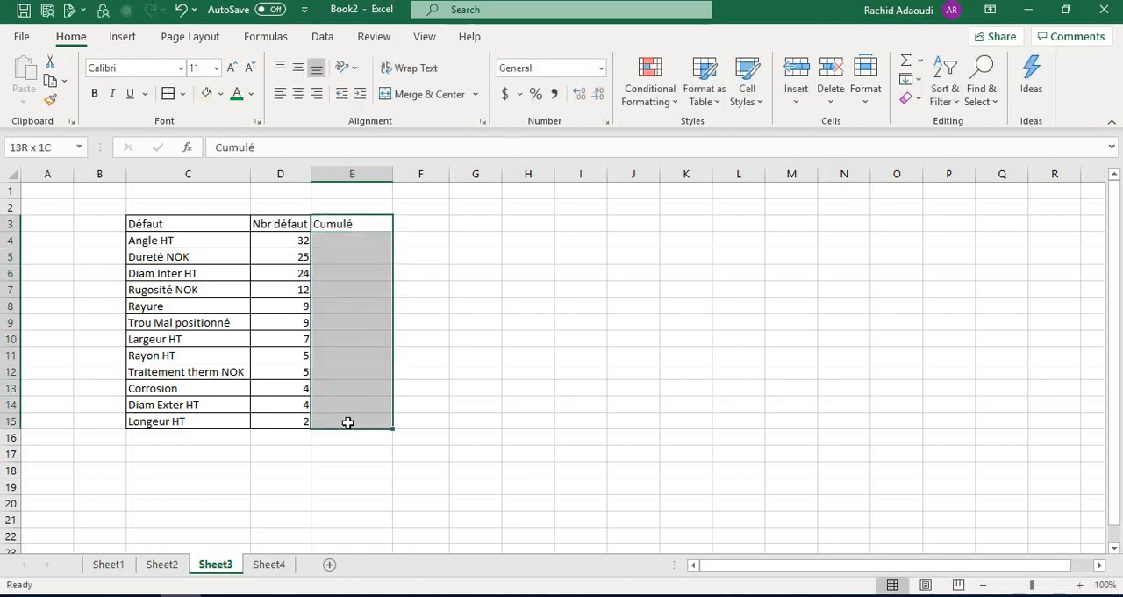
{"action": "left_click", "coordinate": [168, 93]}
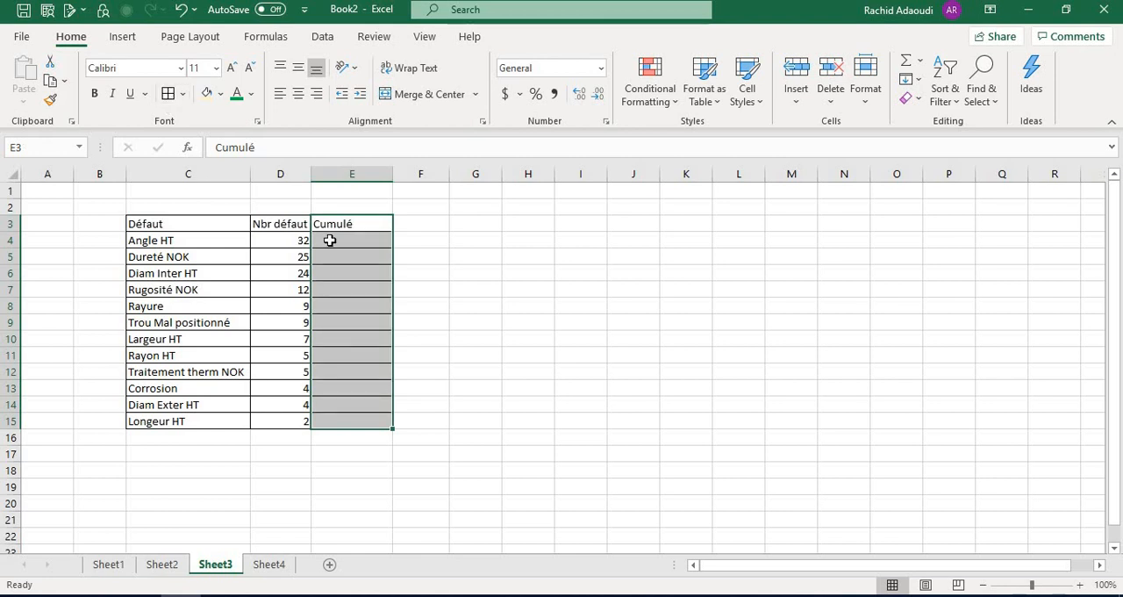
Start the cumulative count in E4 with the formula =D4
{"action": "left_click", "coordinate": [332, 240]}
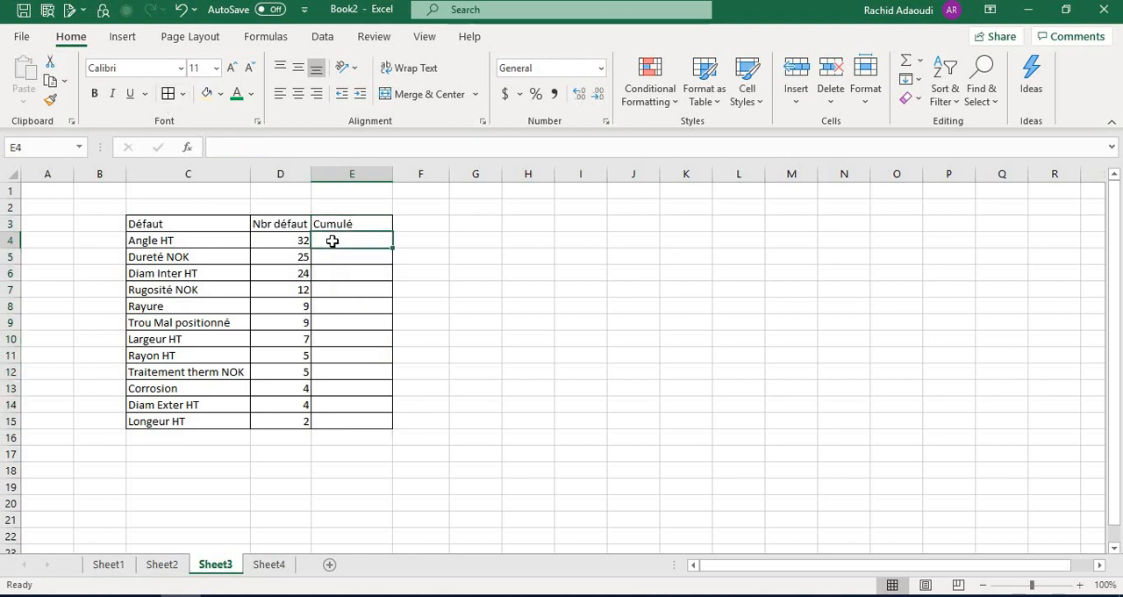
{"action": "type", "text": "="}
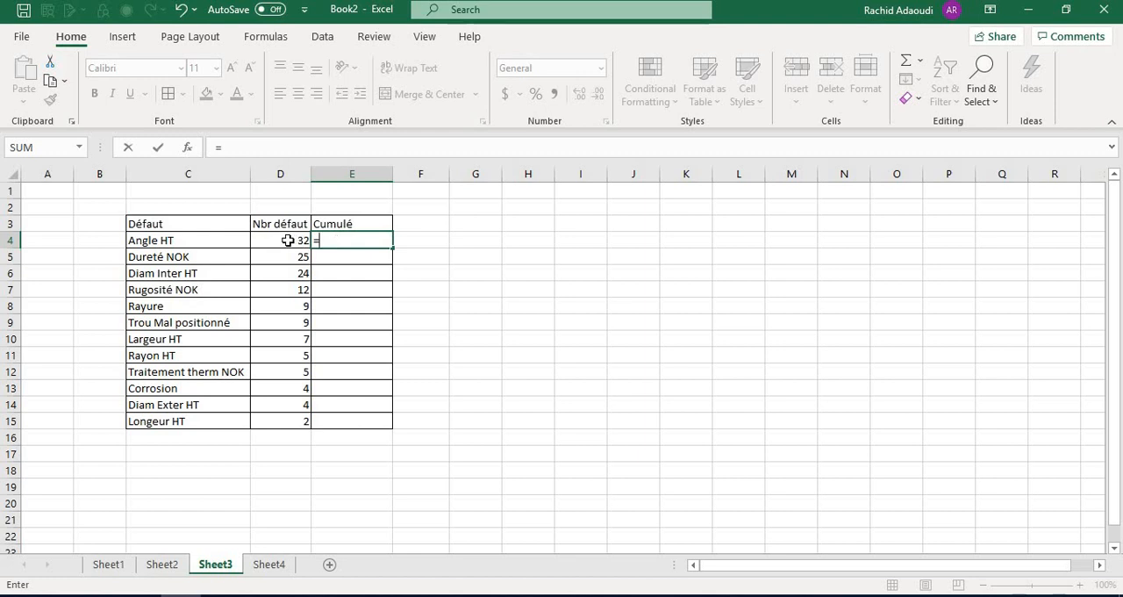
{"action": "left_click", "coordinate": [288, 240]}
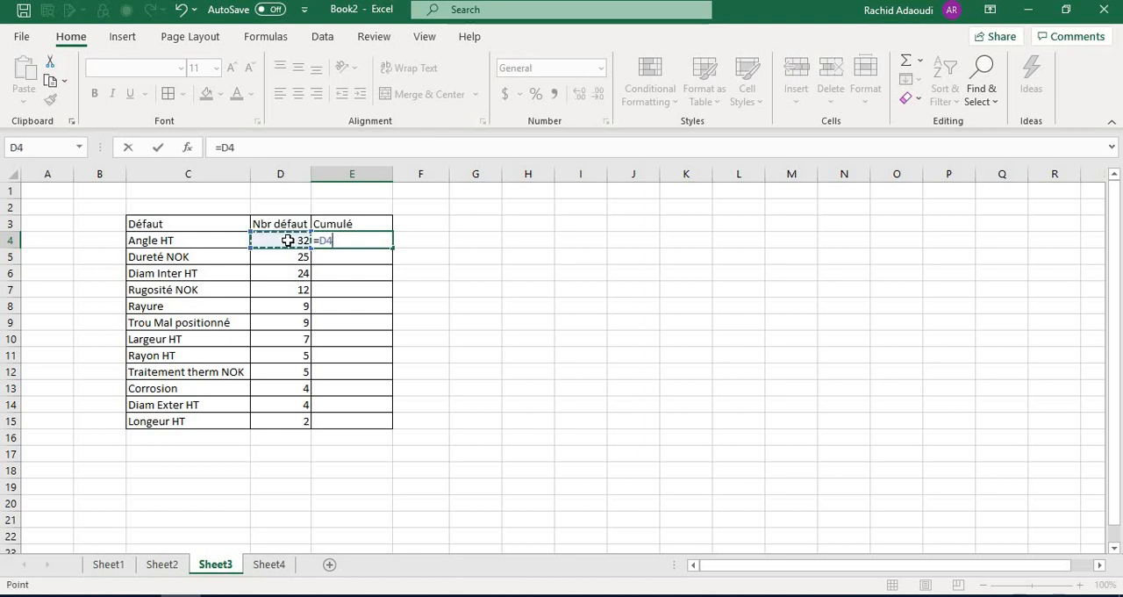
{"action": "key", "text": "Return"}
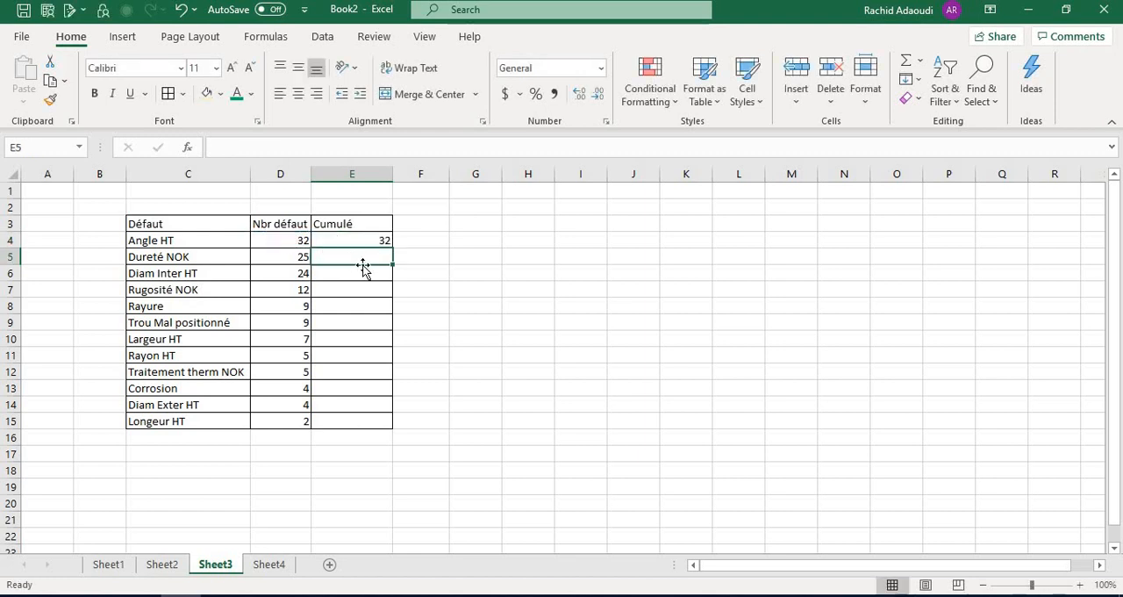
Enter =E4+D5 in E5 and fill the running-total formula down to E15
{"action": "type", "text": "="}
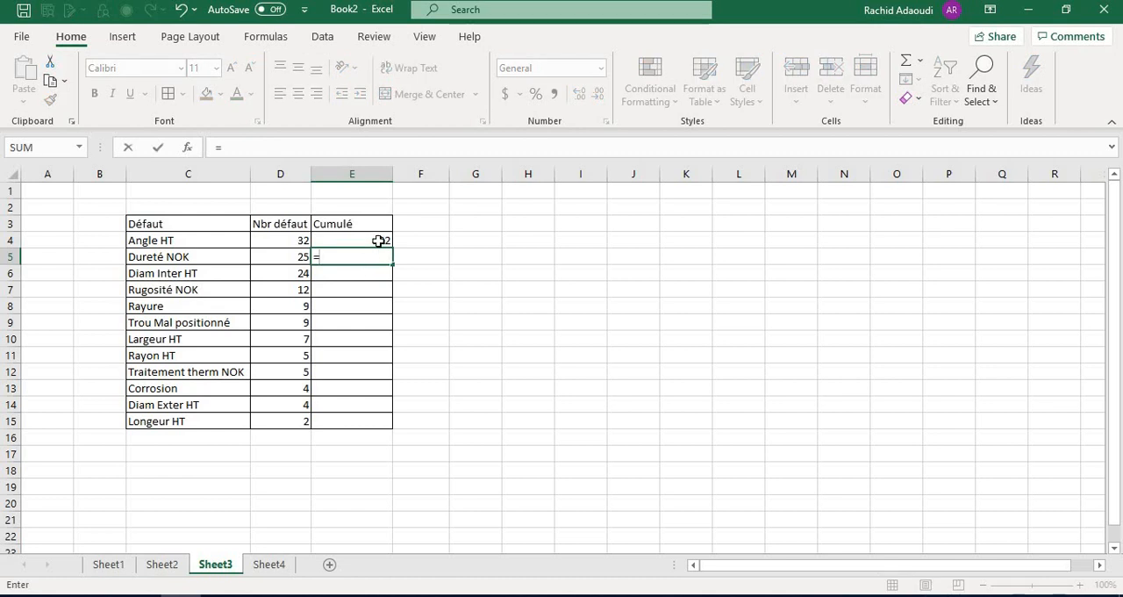
{"action": "left_click", "coordinate": [378, 241]}
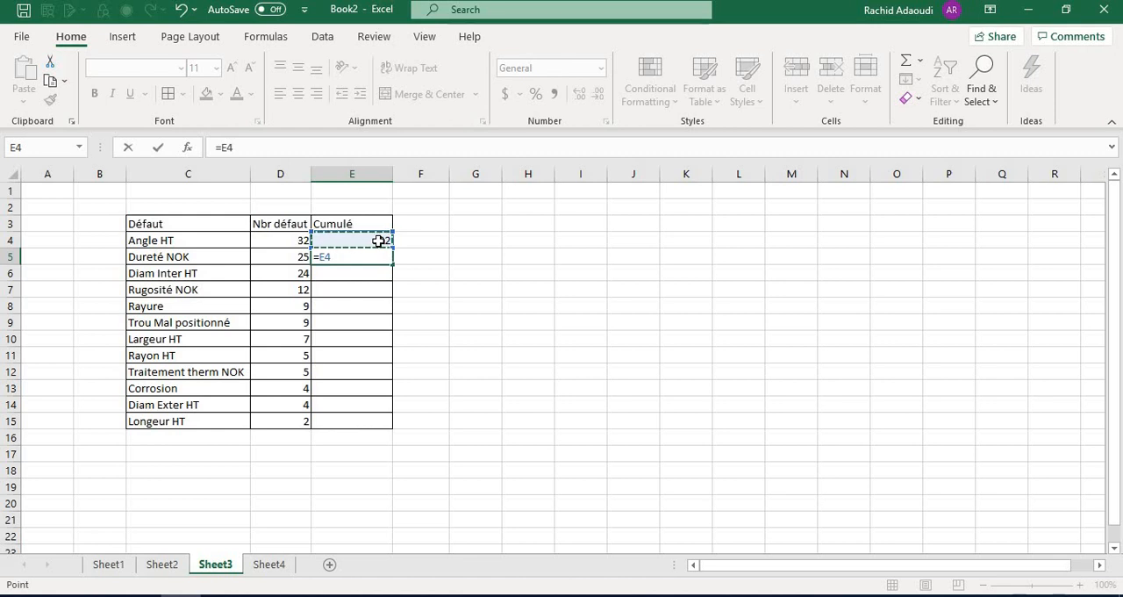
{"action": "type", "text": "+"}
{"action": "left_click", "coordinate": [291, 258]}
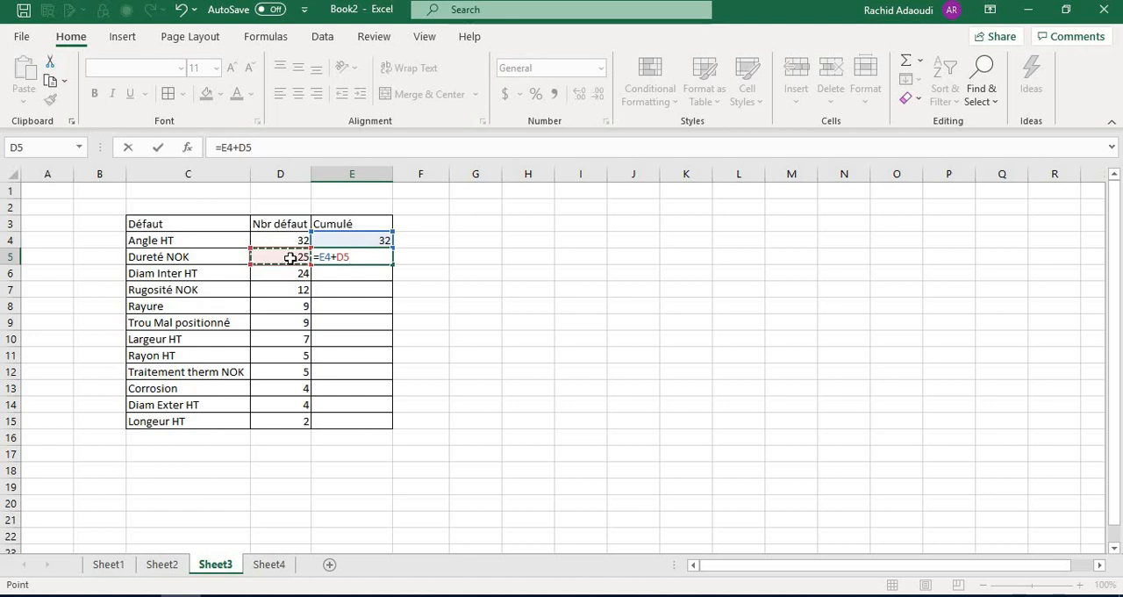
{"action": "key", "text": "Return"}
{"action": "left_click", "coordinate": [358, 259]}
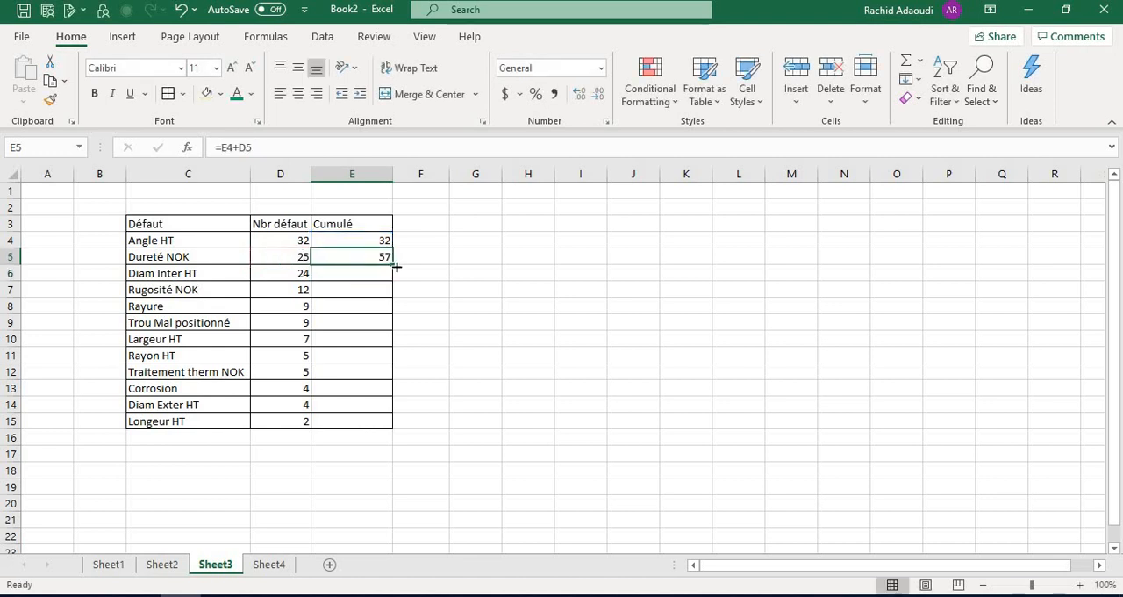
{"action": "left_click_drag", "start_coordinate": [393, 264], "coordinate": [374, 431]}
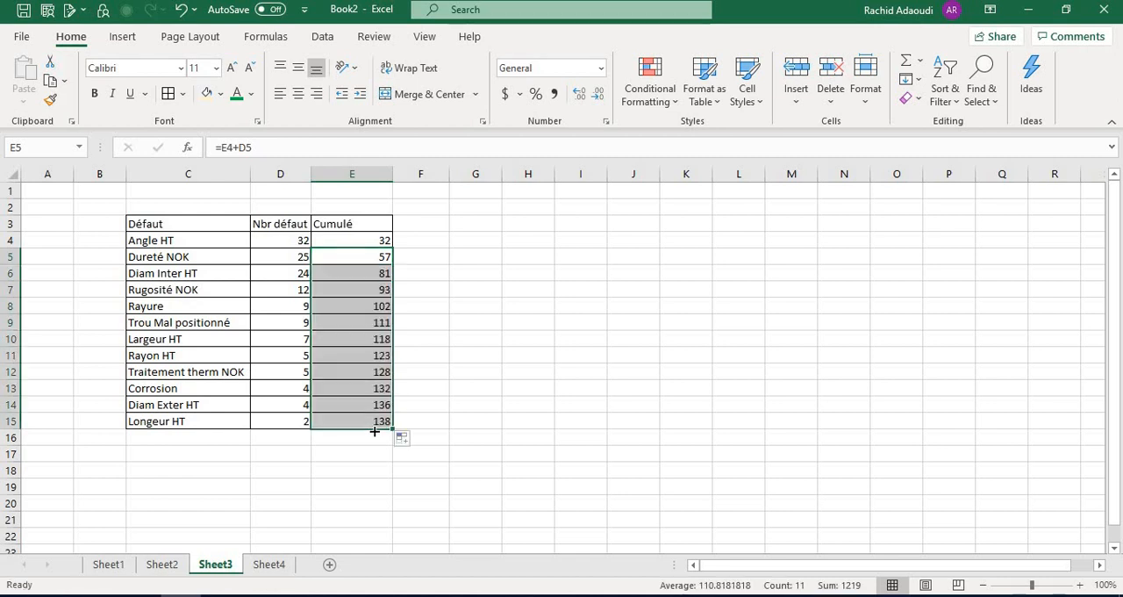
Total the defect counts in D16 with =SUM(D4:D15) and compare it with the last cumulative value in E15
{"action": "left_click", "coordinate": [277, 448]}
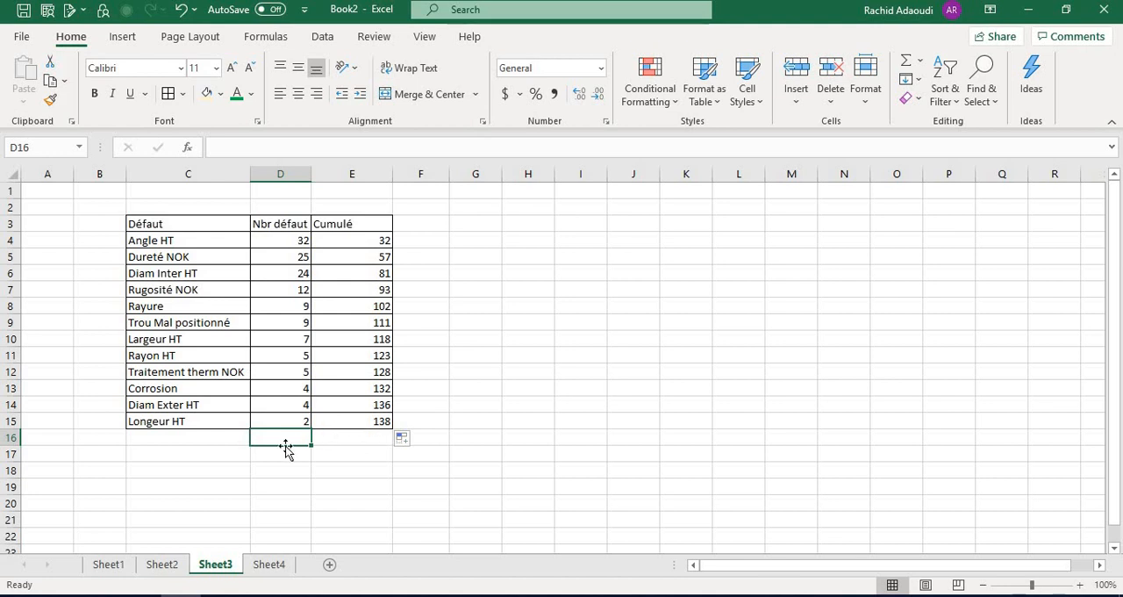
{"action": "type", "text": "="}
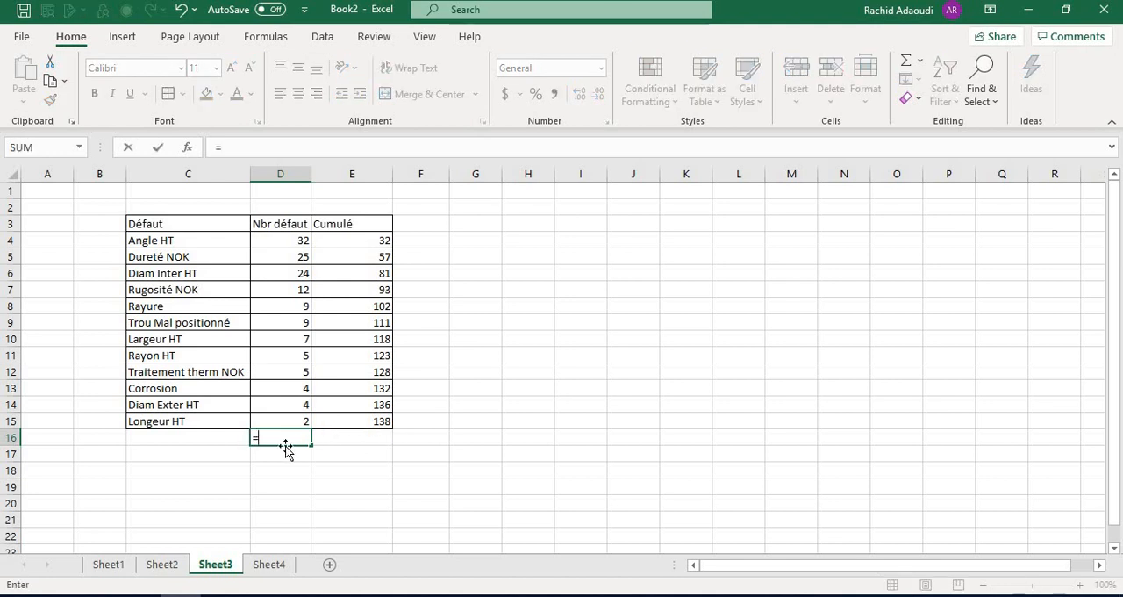
{"action": "type", "text": "sum"}
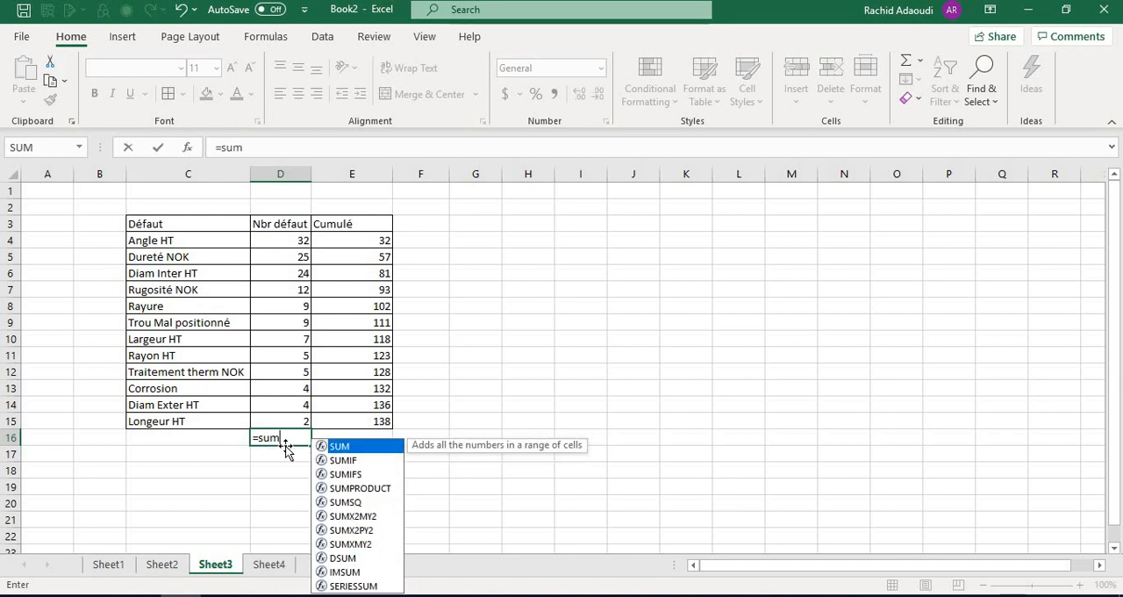
{"action": "double_click", "coordinate": [334, 448]}
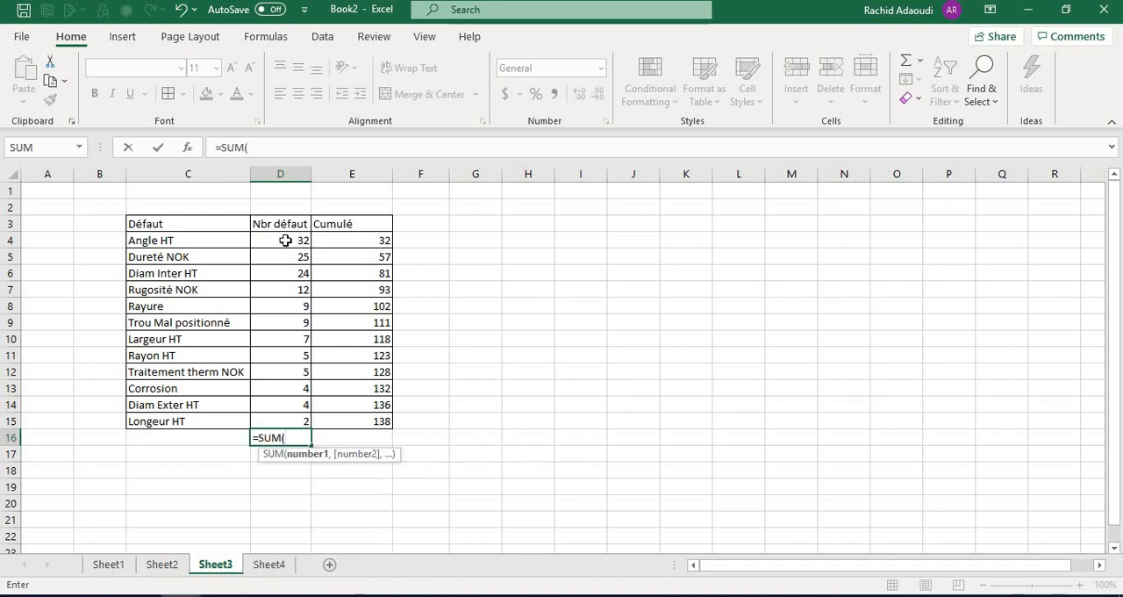
{"action": "left_click_drag", "start_coordinate": [283, 240], "coordinate": [278, 419]}
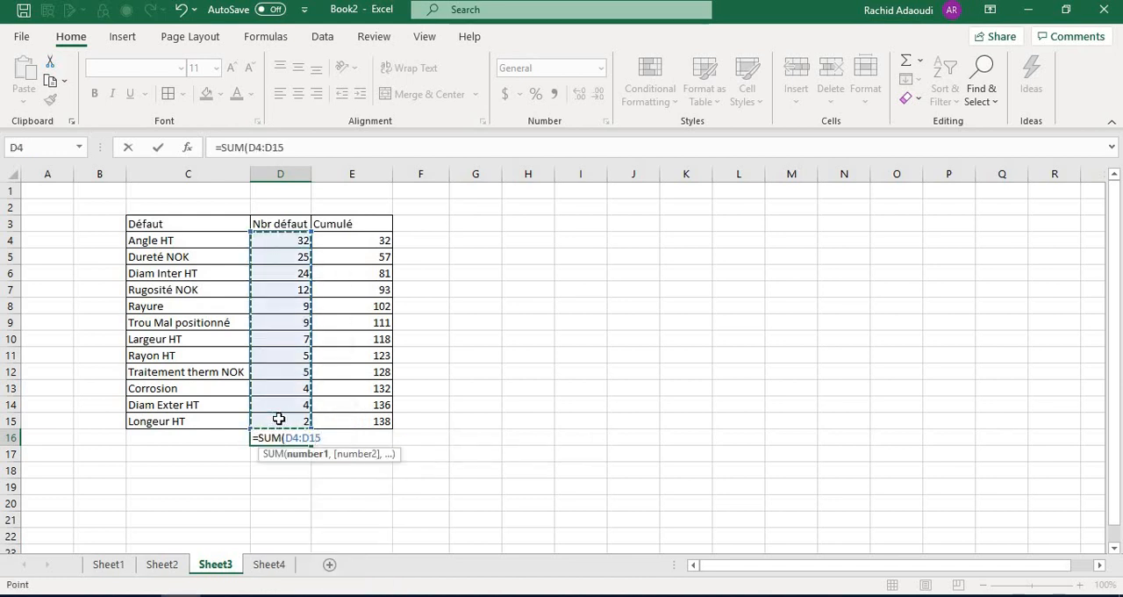
{"action": "key", "text": "Return"}
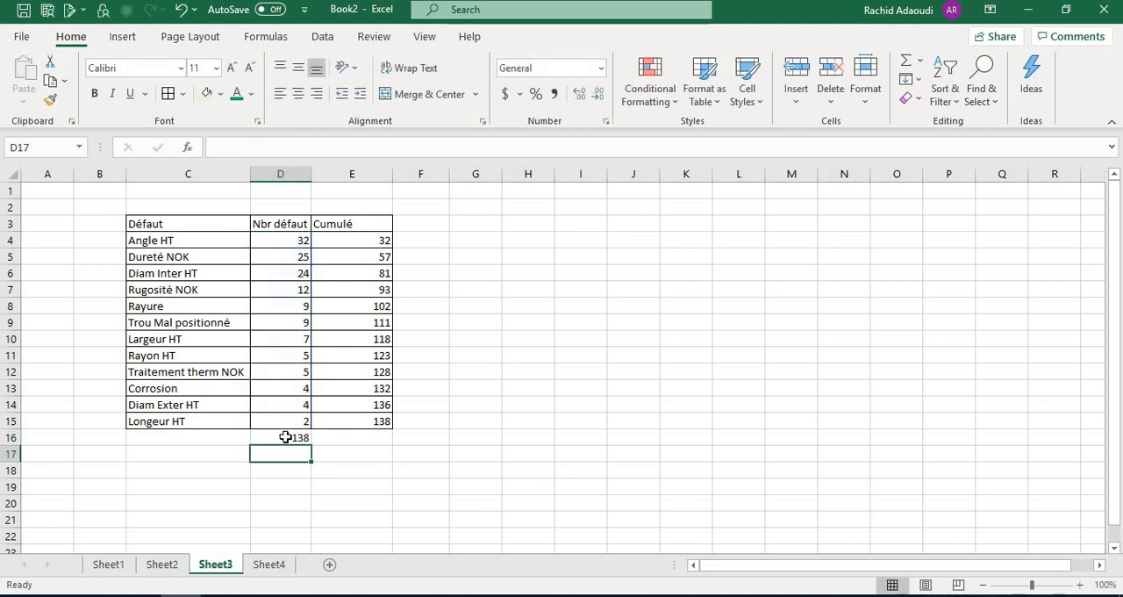
{"action": "left_click", "coordinate": [282, 438]}
{"action": "left_click", "coordinate": [368, 416]}
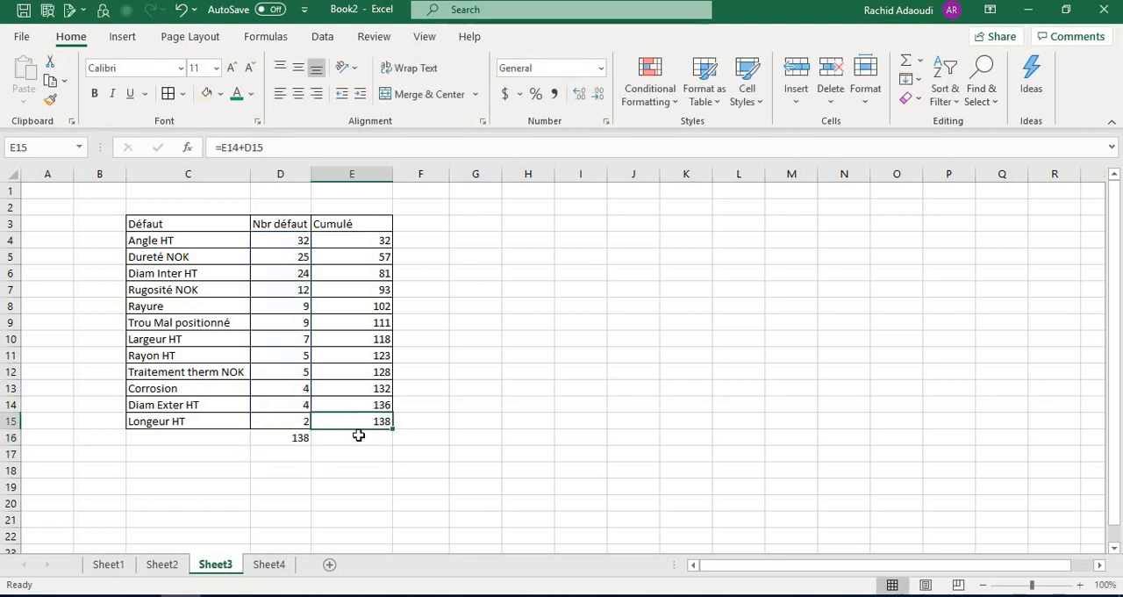
Check the total in D16 against the last cumulative value in E15
{"action": "left_click", "coordinate": [287, 440]}
{"action": "left_click", "coordinate": [363, 417]}
{"action": "left_click", "coordinate": [288, 443]}
{"action": "left_click", "coordinate": [379, 419]}
Enter the header "% Cumulé" in F3
{"action": "left_click", "coordinate": [428, 222]}
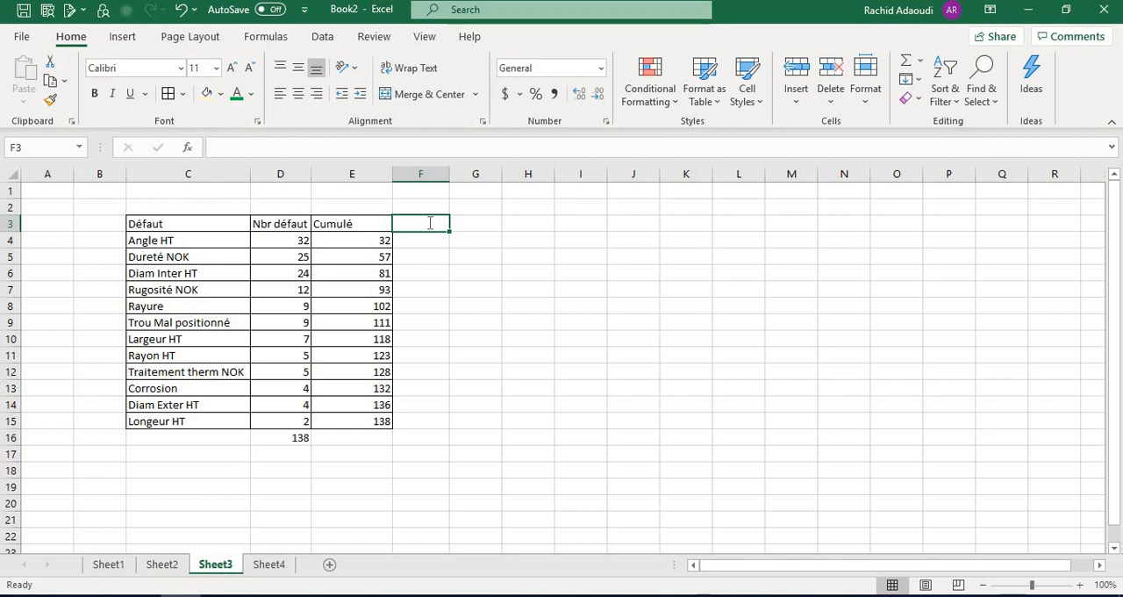
{"action": "type", "text": "% Cu"}
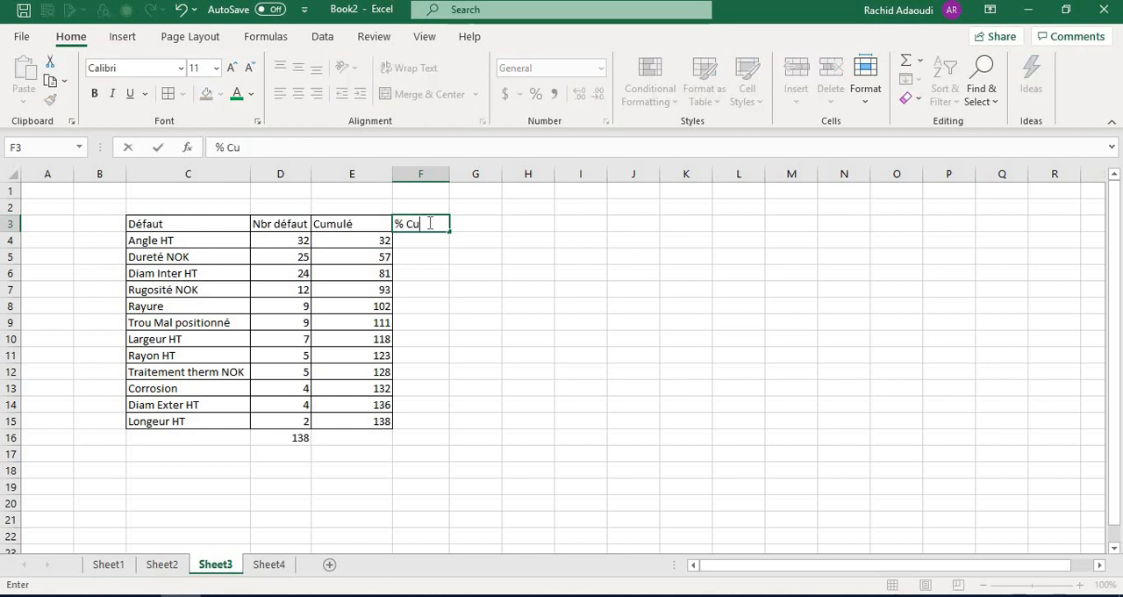
{"action": "type", "text": "mulé"}
{"action": "key", "text": "Return"}
Apply cell borders to F3:F15 and widen column F slightly
{"action": "left_click", "coordinate": [428, 223]}
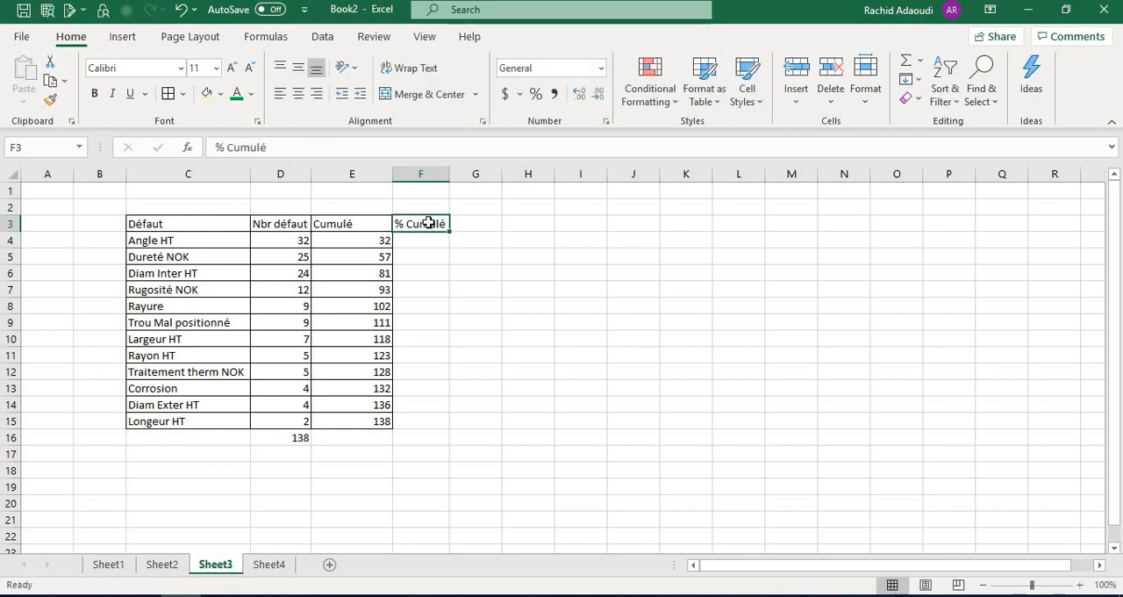
{"action": "left_click_drag", "start_coordinate": [429, 223], "coordinate": [414, 419]}
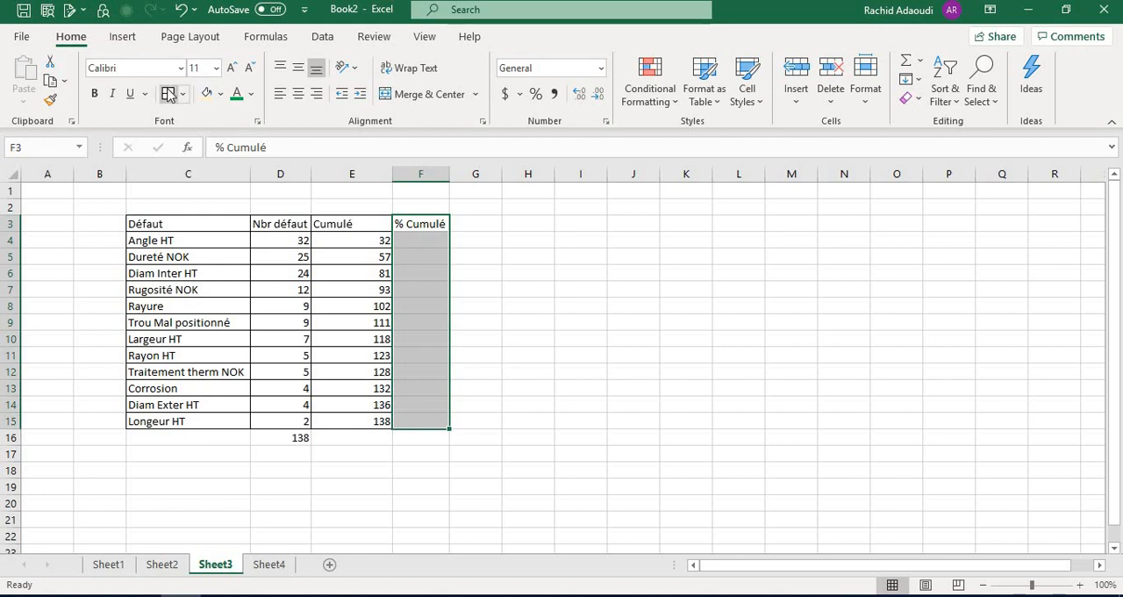
{"action": "left_click_drag", "start_coordinate": [448, 173], "coordinate": [468, 176]}
Calculate the first cumulative percentage in F4 with the formula =E4/D16
{"action": "left_click", "coordinate": [441, 242]}
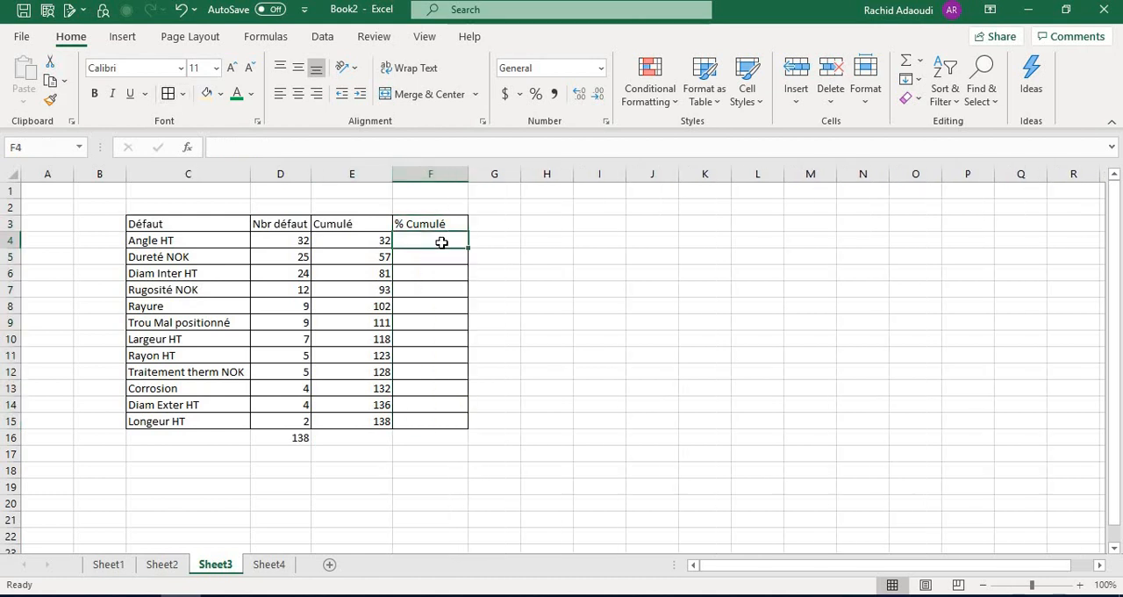
{"action": "type", "text": "="}
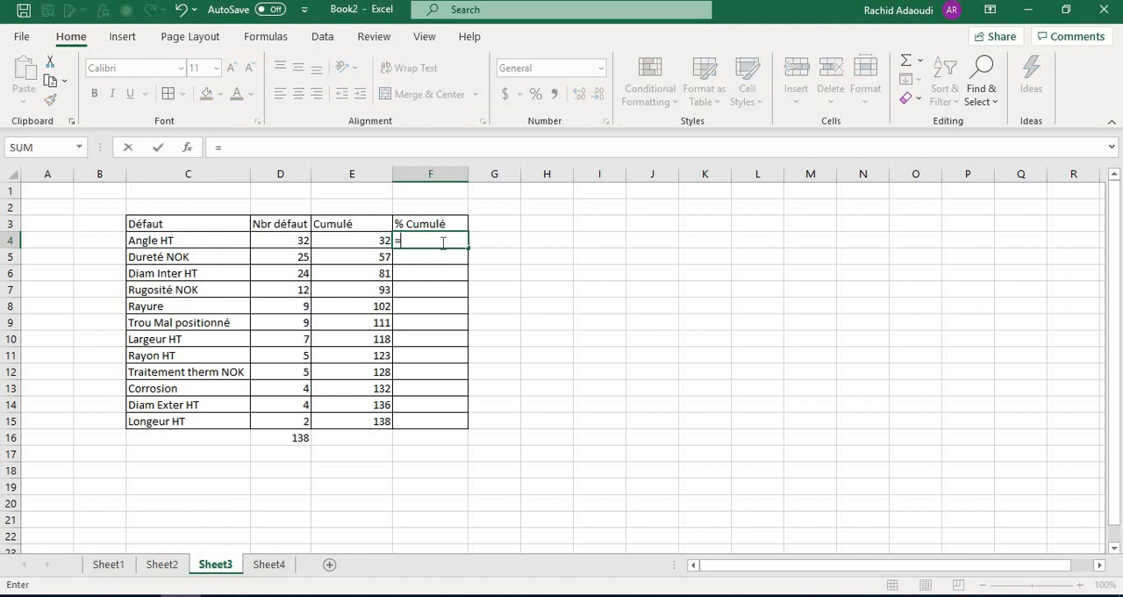
{"action": "left_click", "coordinate": [368, 240]}
{"action": "type", "text": "/"}
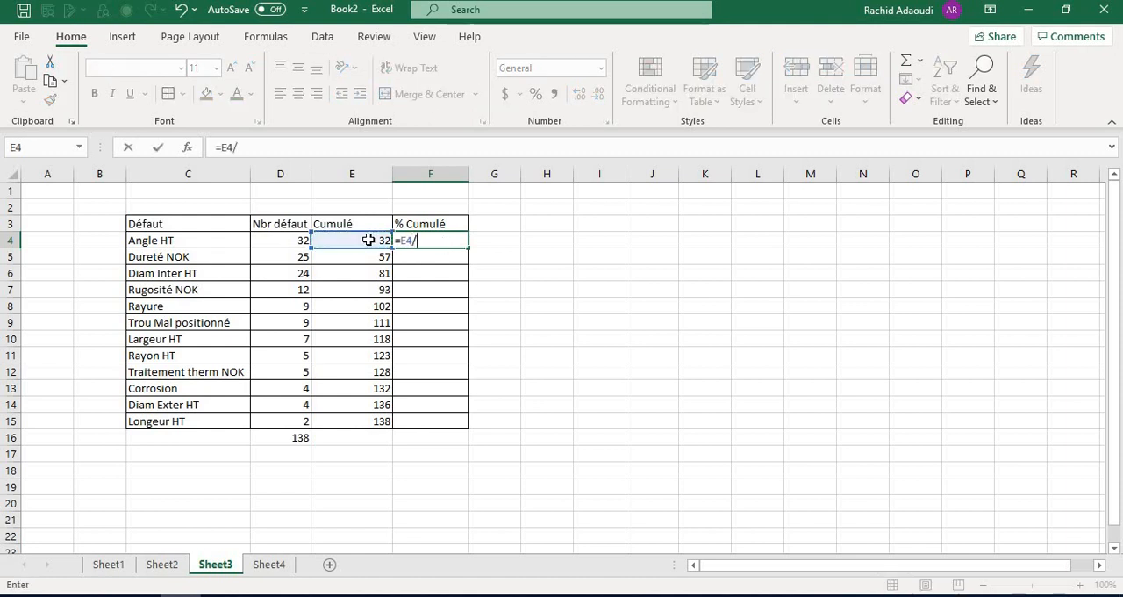
{"action": "left_click", "coordinate": [285, 438]}
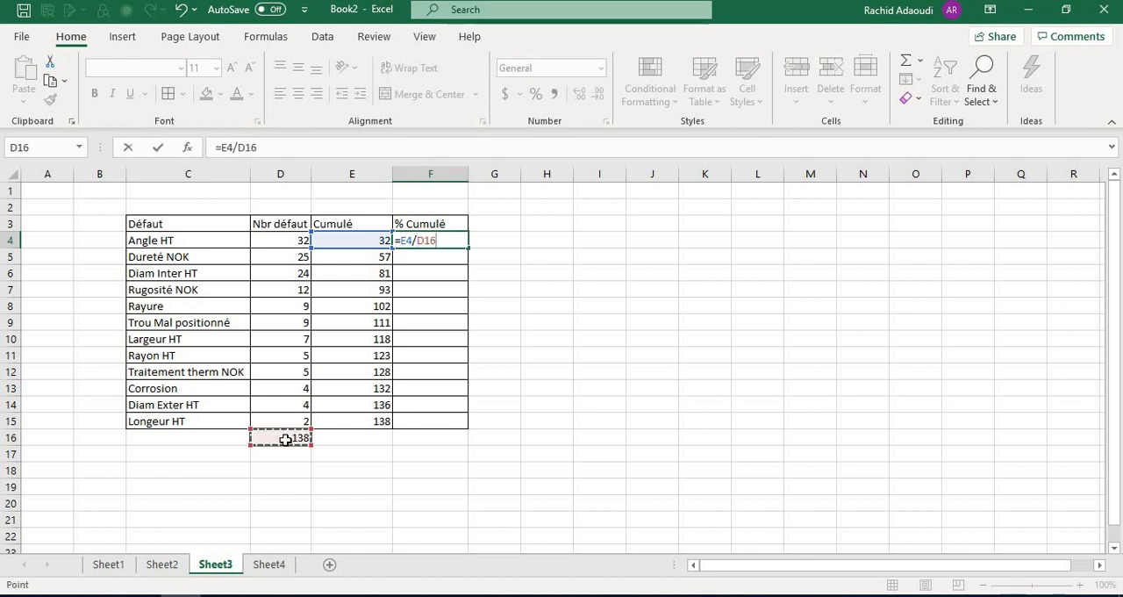
{"action": "key", "text": "Return"}
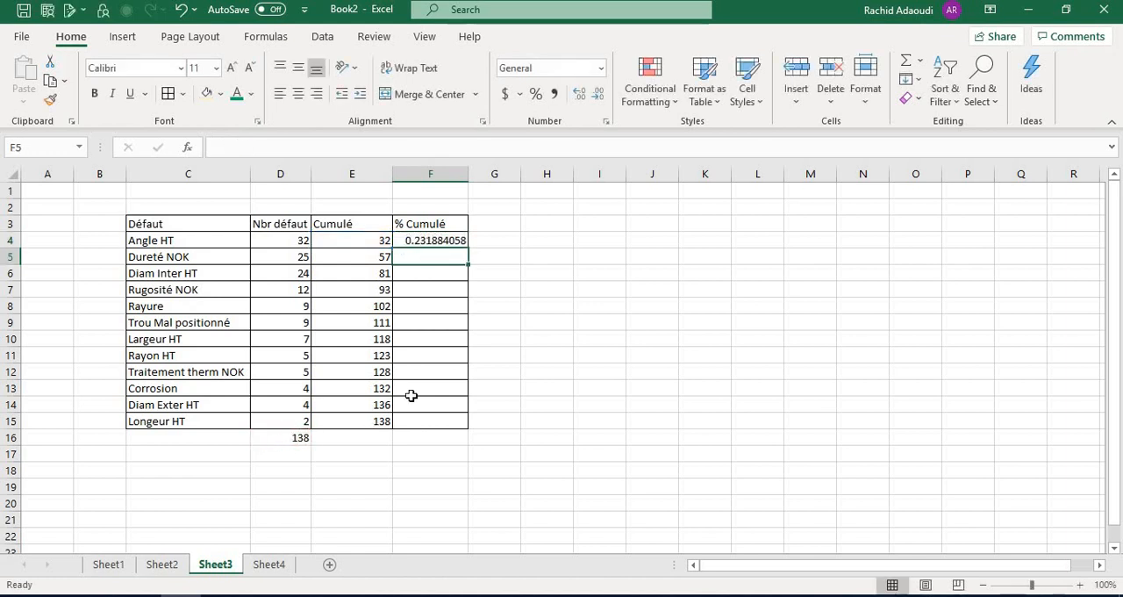
Lock the total's row in F4 with the formula =E4/D$16 and fill it down to F15
{"action": "left_click", "coordinate": [430, 240]}
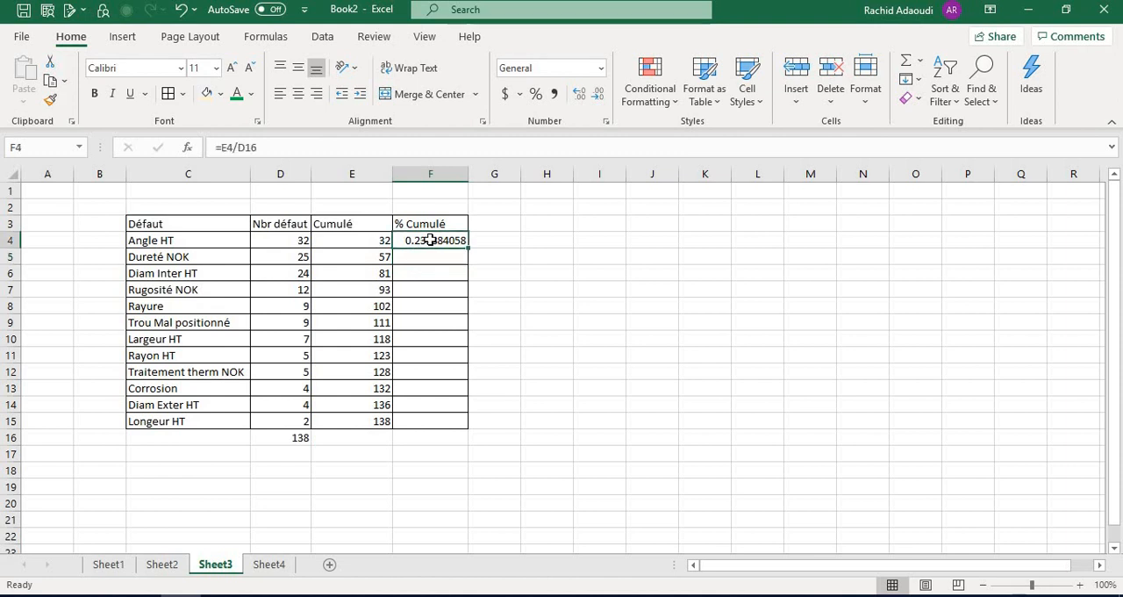
{"action": "left_click", "coordinate": [249, 147]}
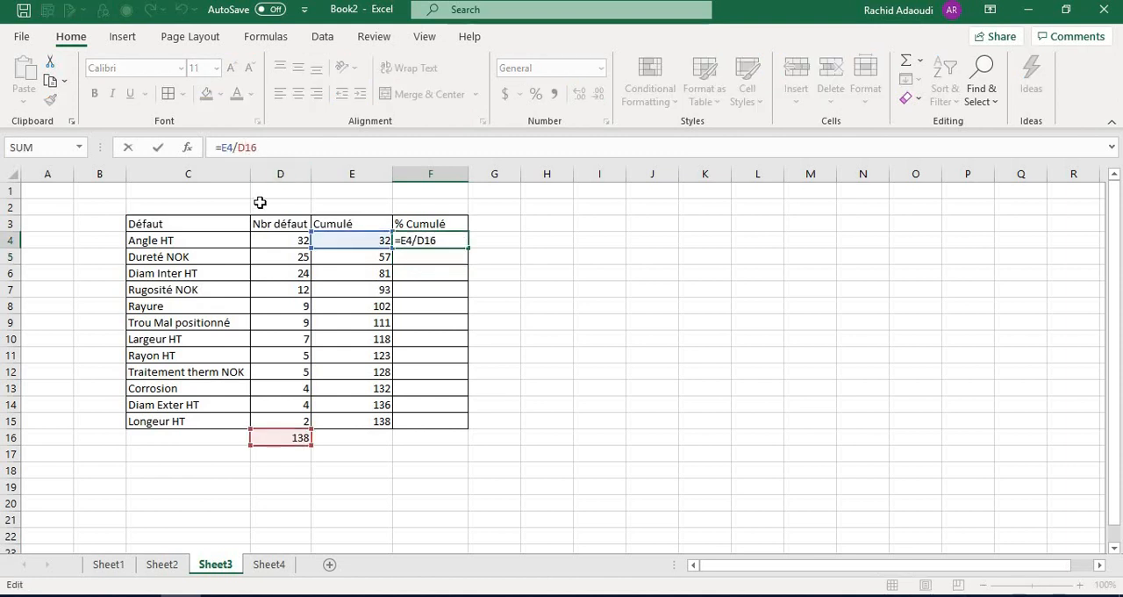
{"action": "type", "text": "$"}
{"action": "key", "text": "Return"}
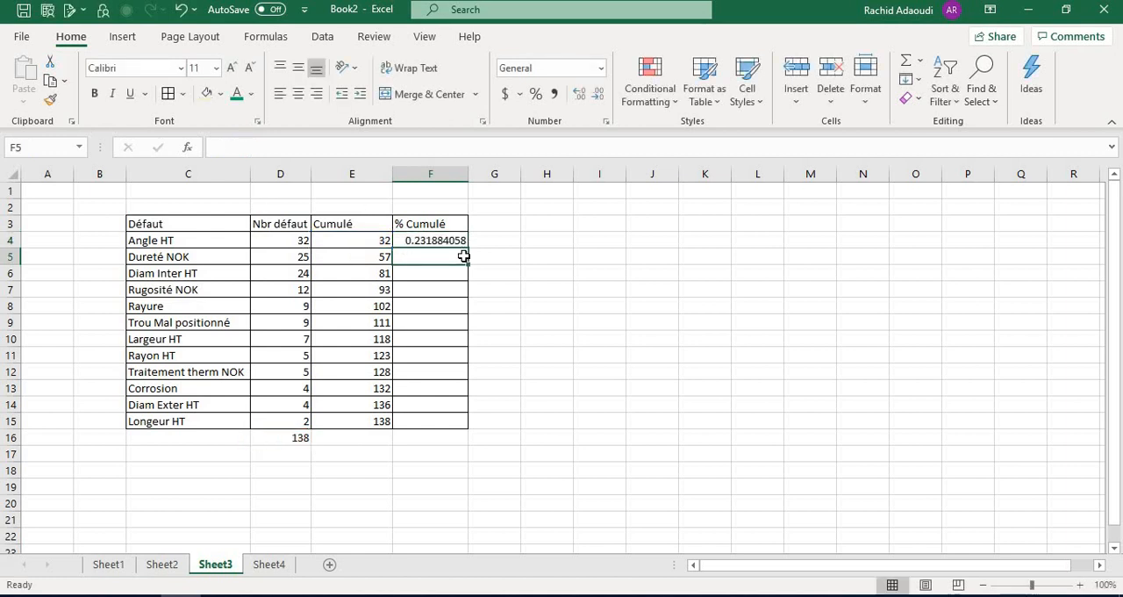
{"action": "left_click", "coordinate": [457, 243]}
{"action": "left_click_drag", "start_coordinate": [467, 250], "coordinate": [452, 428]}
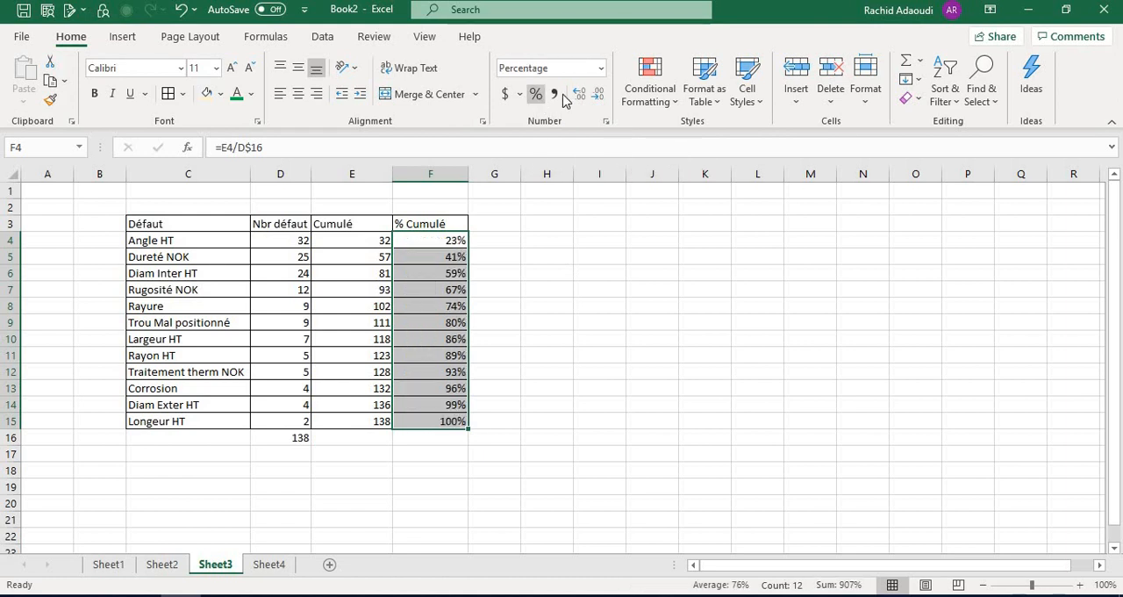
Format the cumulative percentages in F4:F15 as Percentage with two decimal places and check F15
{"action": "left_click", "coordinate": [580, 97]}
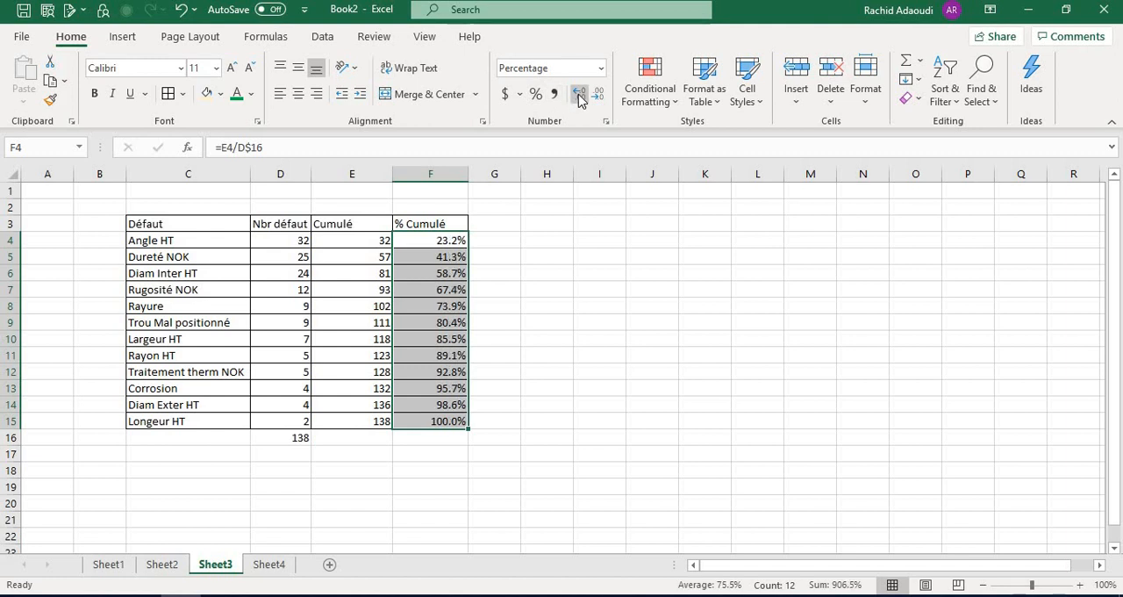
{"action": "left_click", "coordinate": [580, 96]}
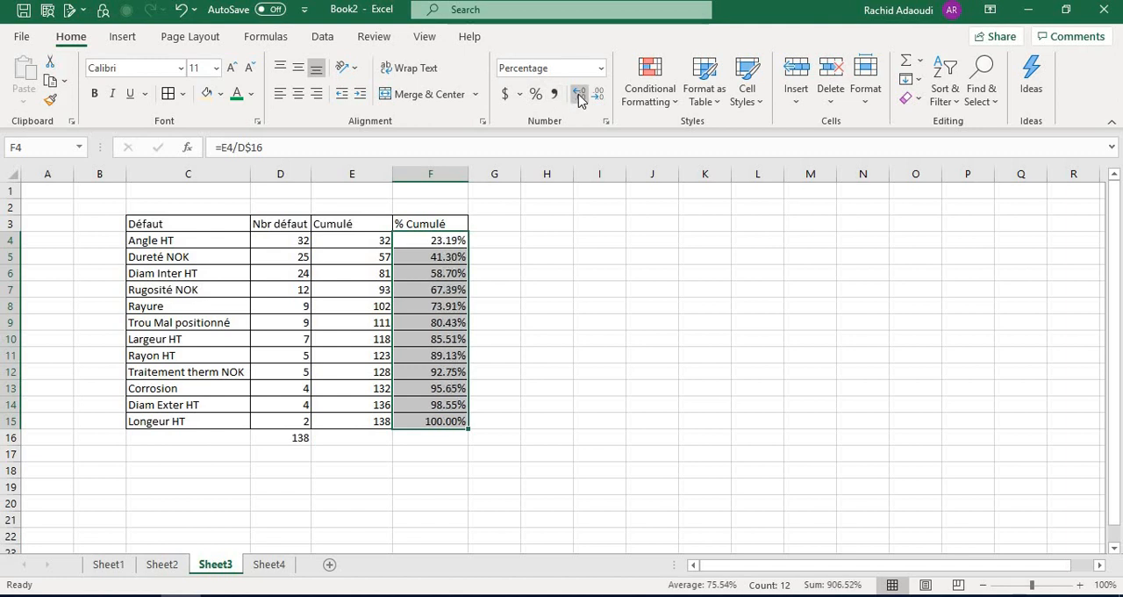
{"action": "left_click", "coordinate": [500, 334]}
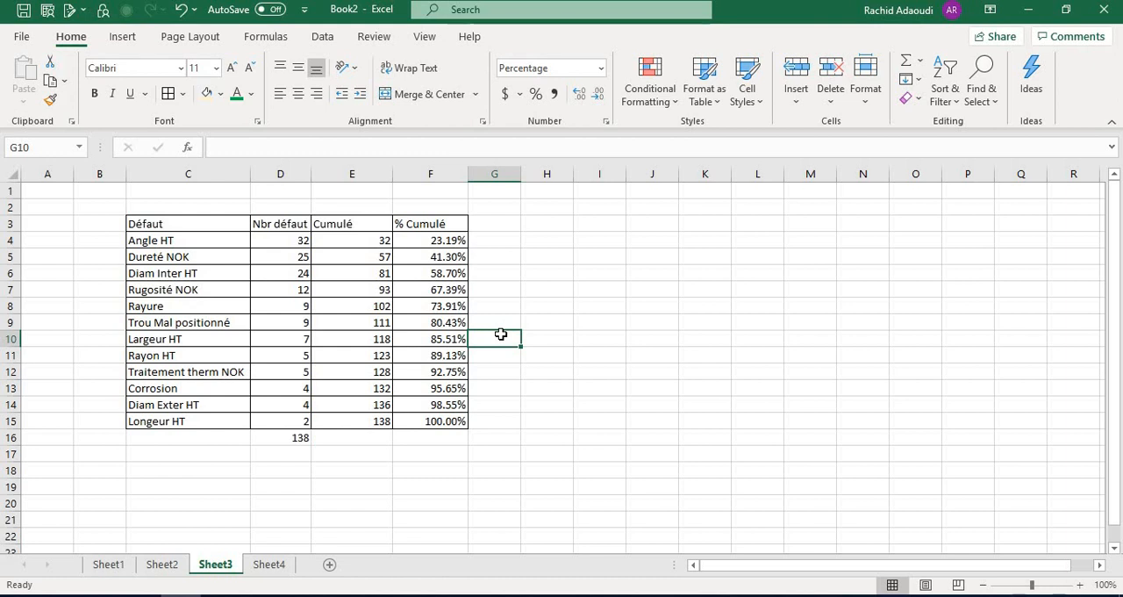
{"action": "left_click", "coordinate": [435, 423]}
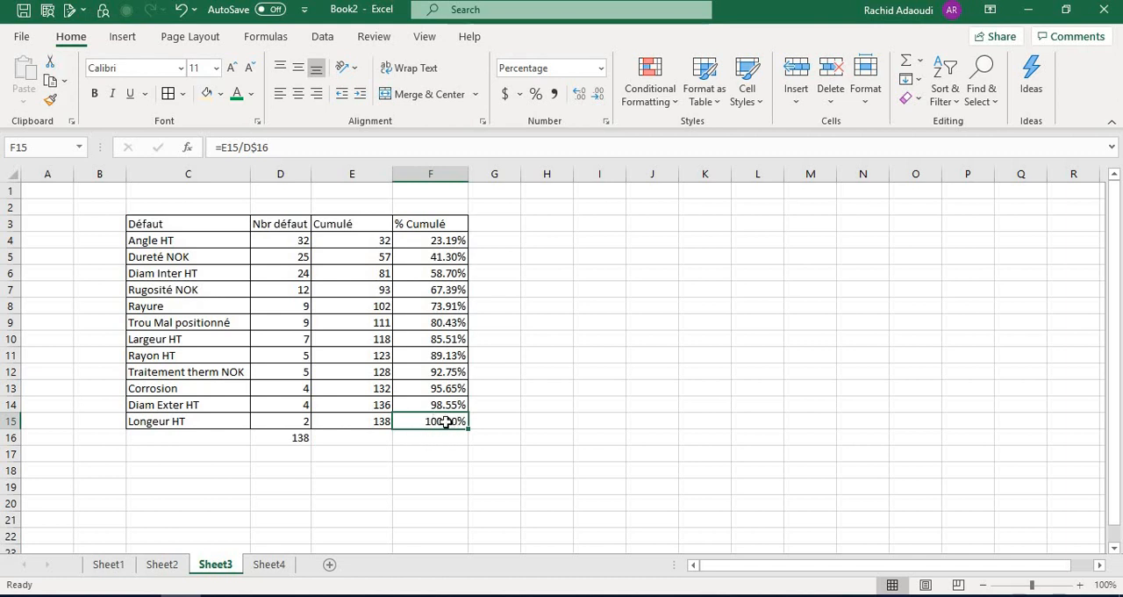
Insert a clustered column and line combo chart from C3:F15 and place it beside the table, clear of the data
{"action": "left_click", "coordinate": [176, 225]}
{"action": "left_click_drag", "start_coordinate": [256, 275], "coordinate": [431, 421]}
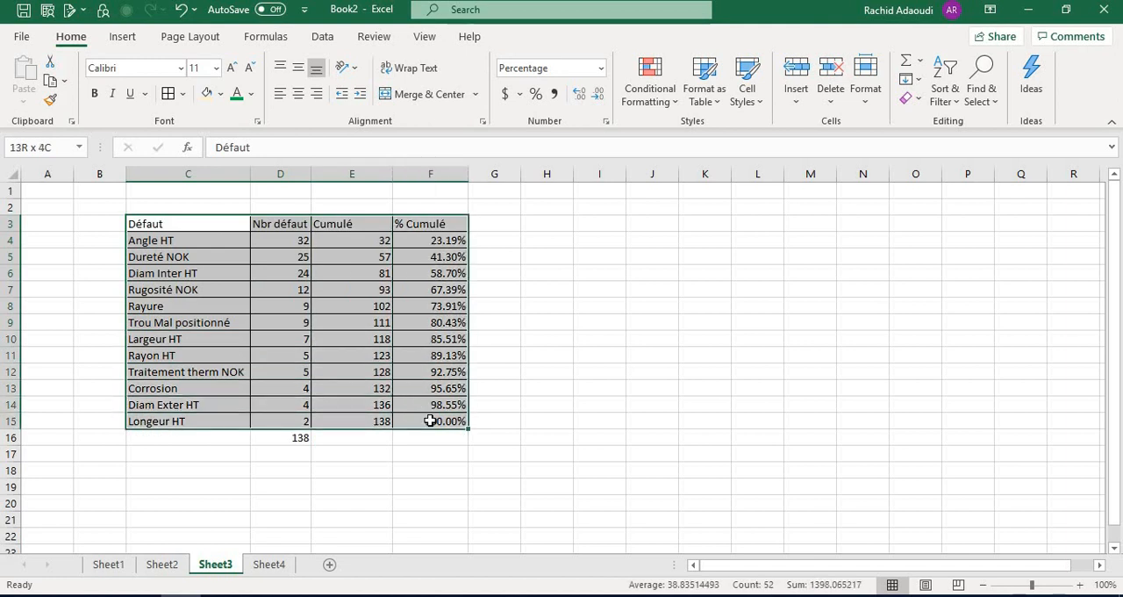
{"action": "left_click_drag", "start_coordinate": [430, 421], "coordinate": [430, 421]}
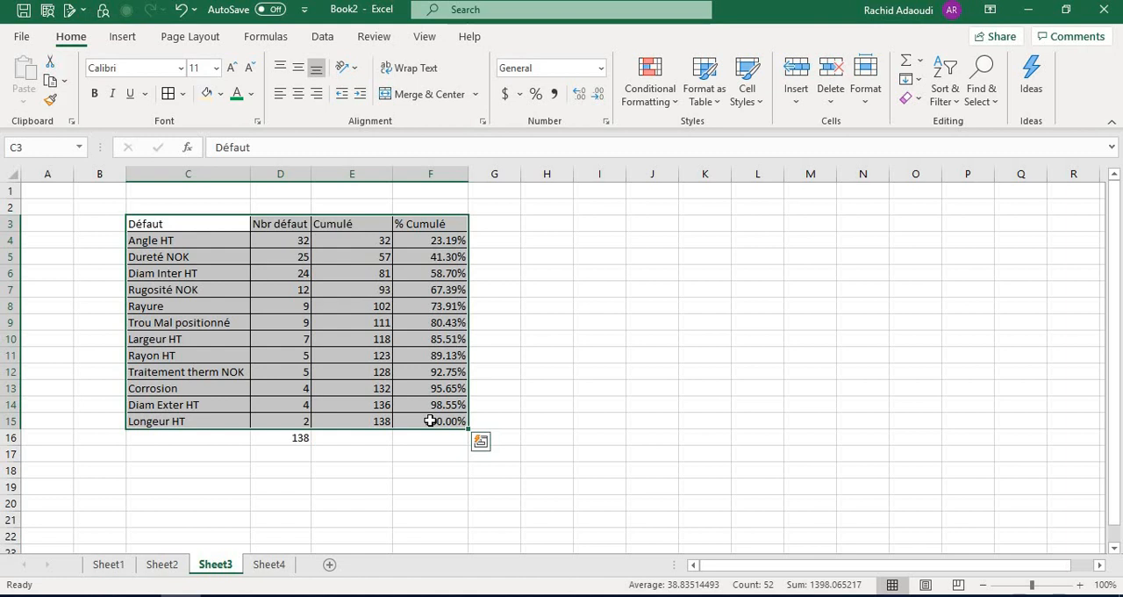
{"action": "left_click", "coordinate": [122, 44]}
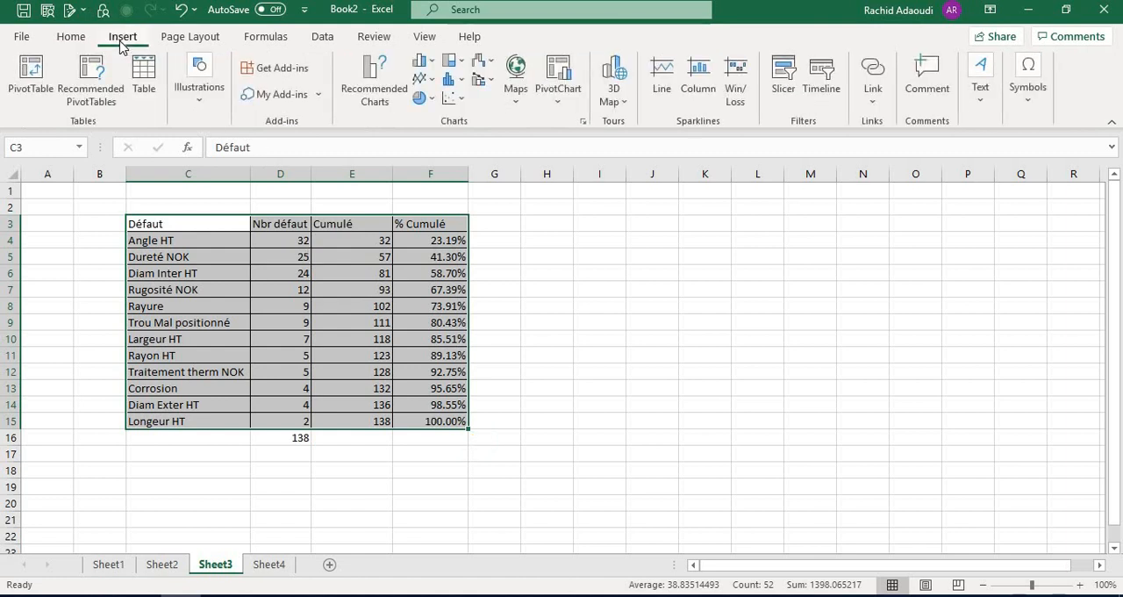
{"action": "left_click", "coordinate": [488, 84]}
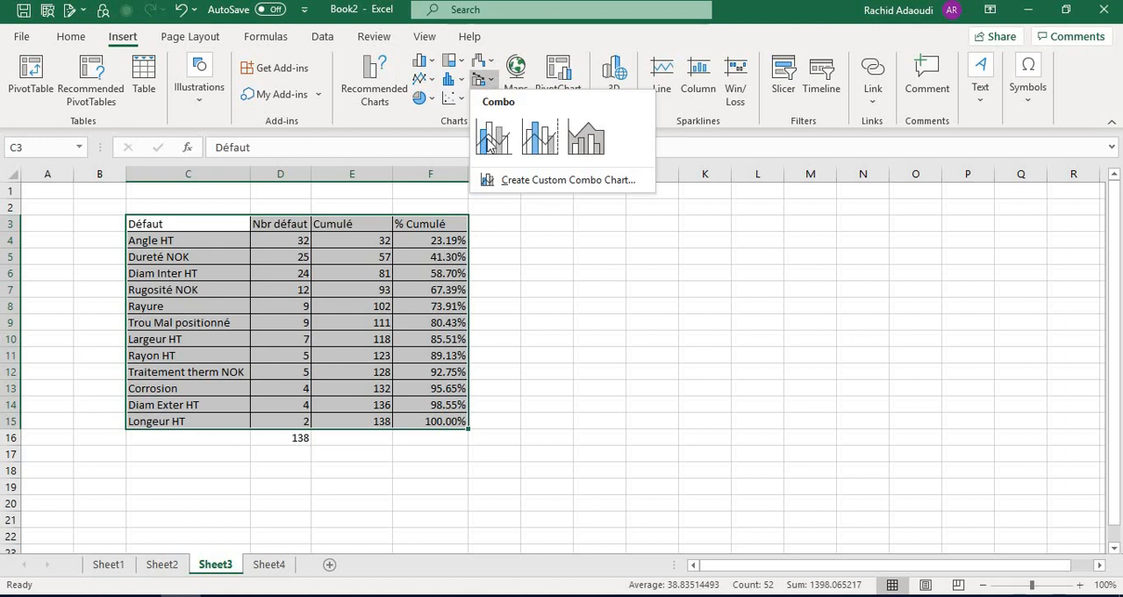
{"action": "left_click", "coordinate": [489, 145]}
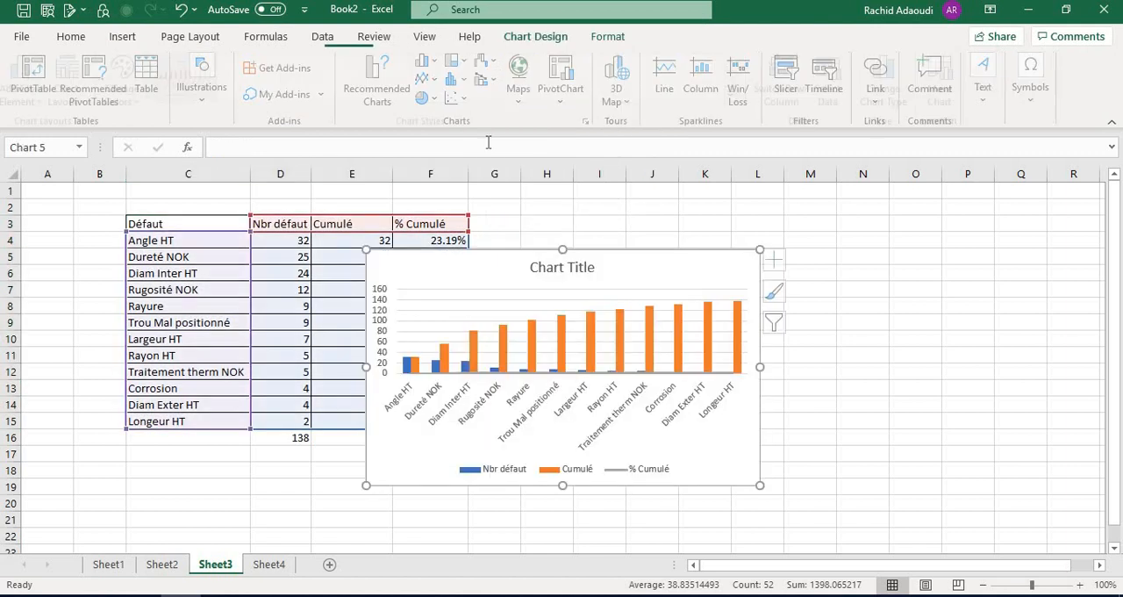
{"action": "left_click_drag", "start_coordinate": [608, 276], "coordinate": [785, 220]}
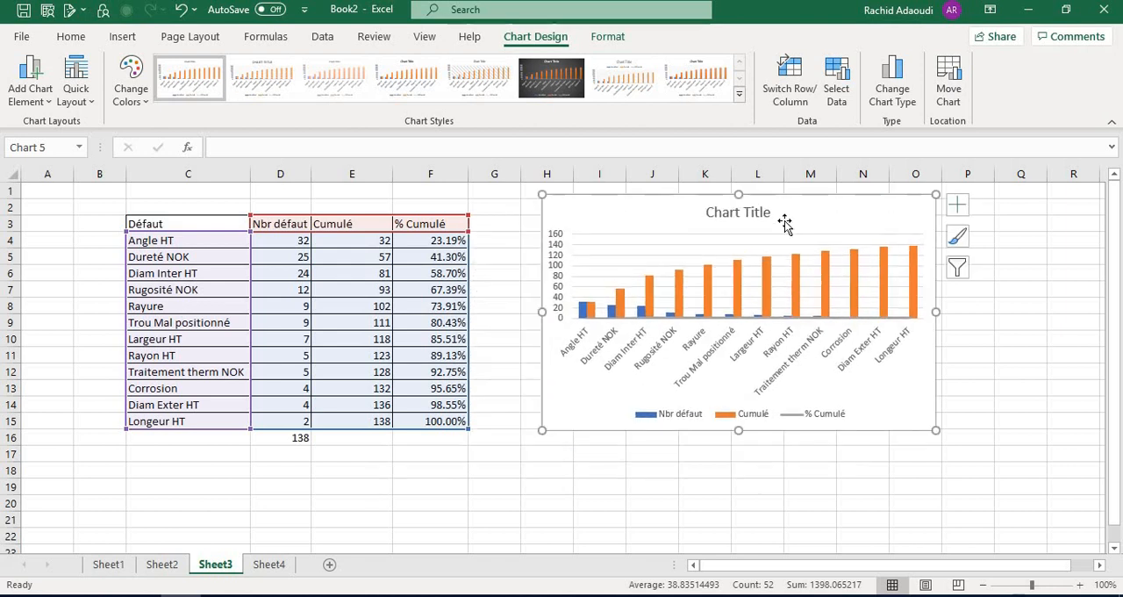
Remove the "Cumulé" series from the chart's data source
{"action": "right_click", "coordinate": [765, 286]}
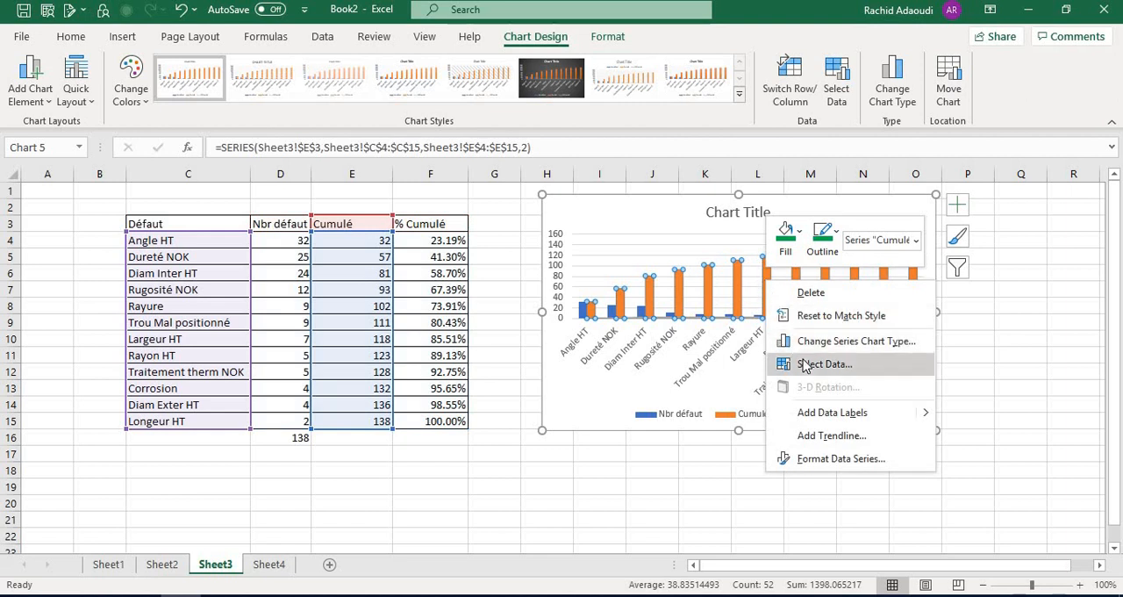
{"action": "left_click", "coordinate": [806, 365]}
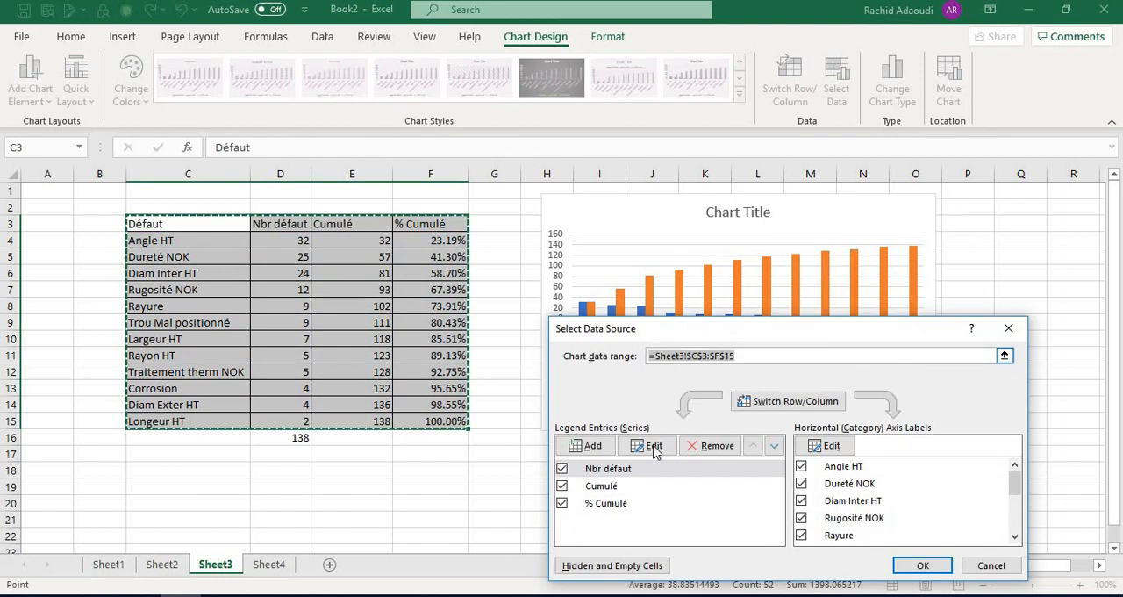
{"action": "left_click", "coordinate": [585, 491]}
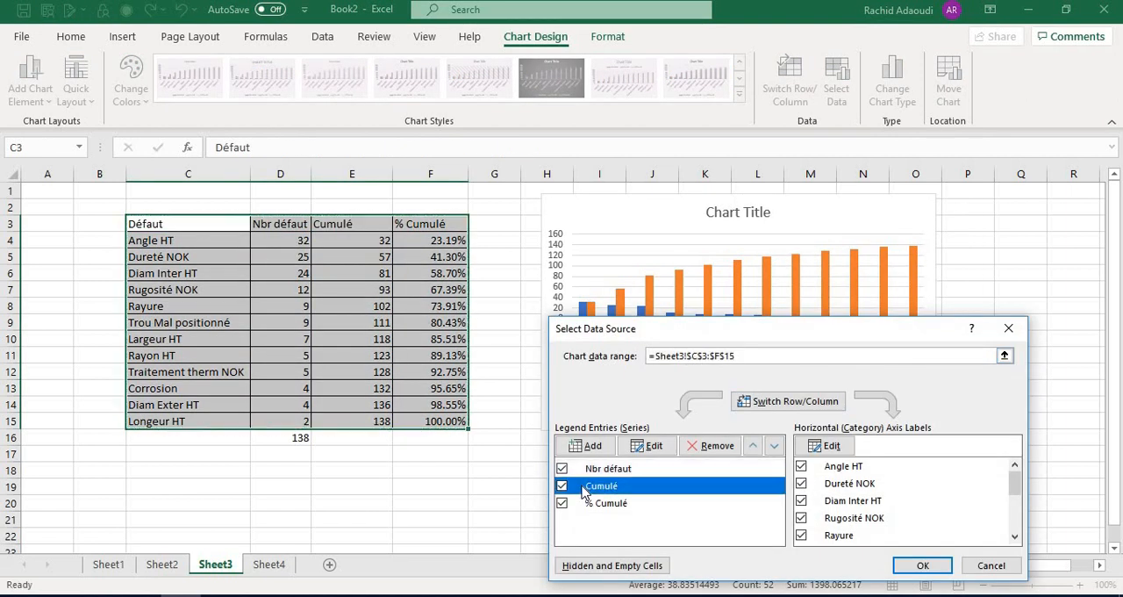
{"action": "left_click", "coordinate": [703, 447]}
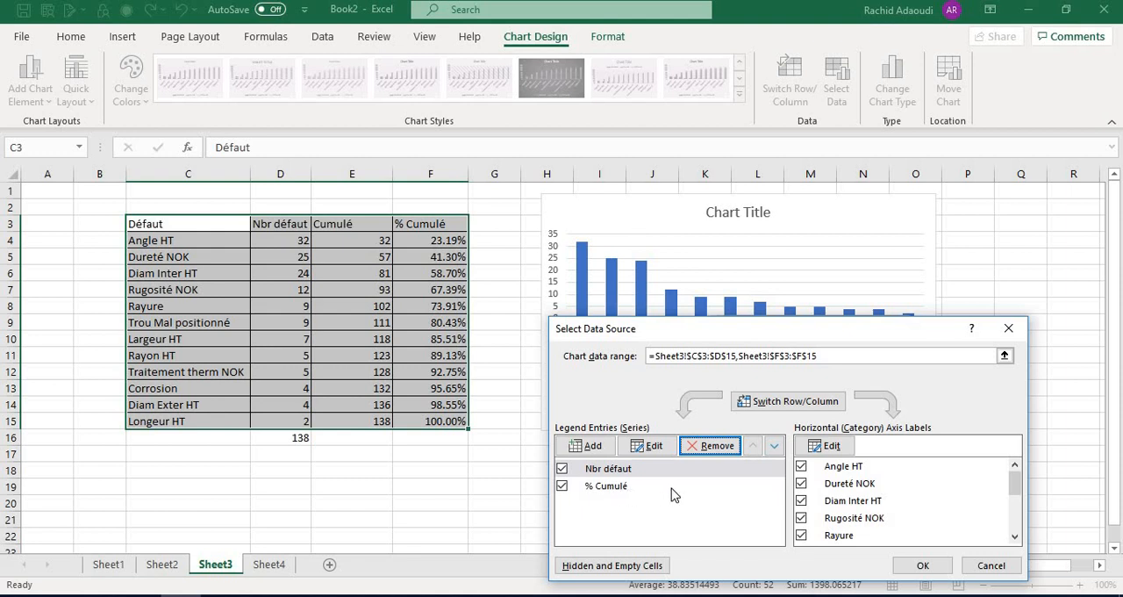
{"action": "left_click", "coordinate": [923, 566]}
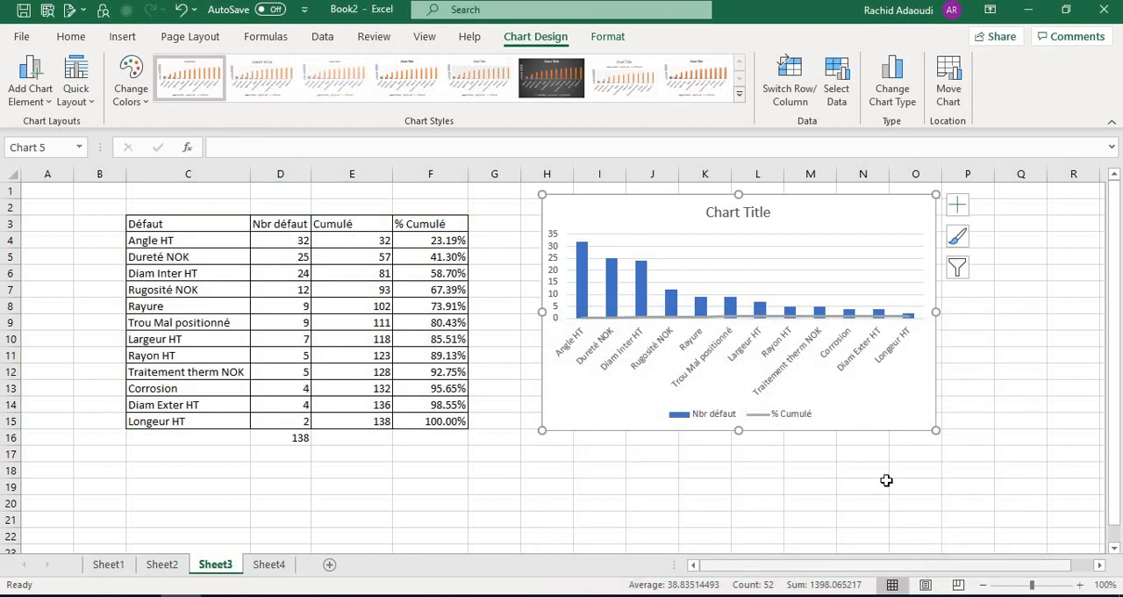
Plot the "% Cumulé" line on the secondary axis and enlarge the chart to about row 21
{"action": "right_click", "coordinate": [752, 316]}
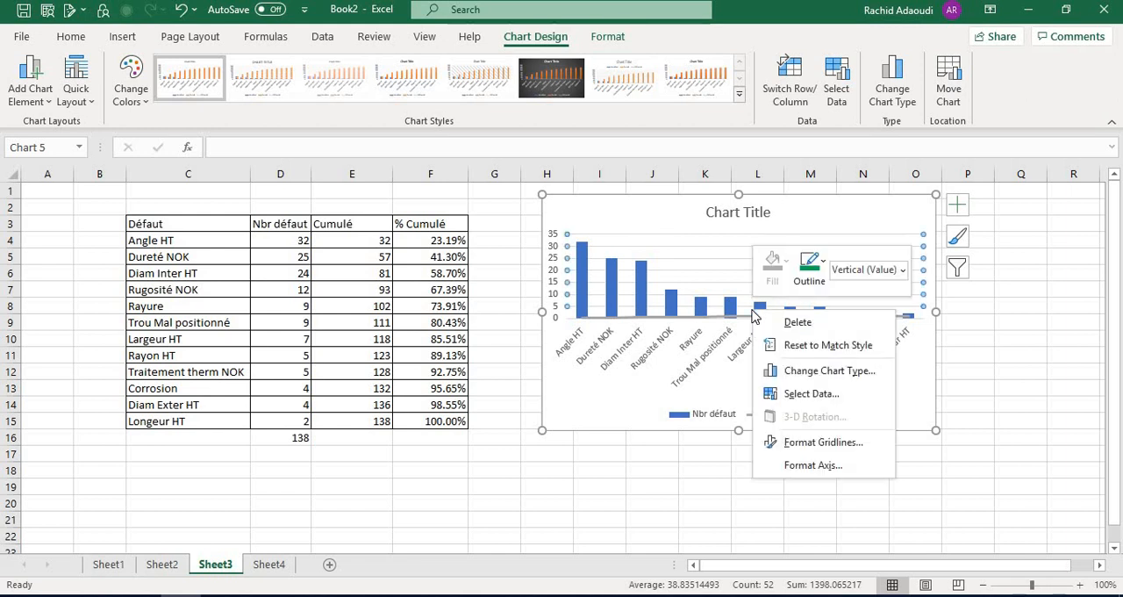
{"action": "left_click", "coordinate": [821, 372]}
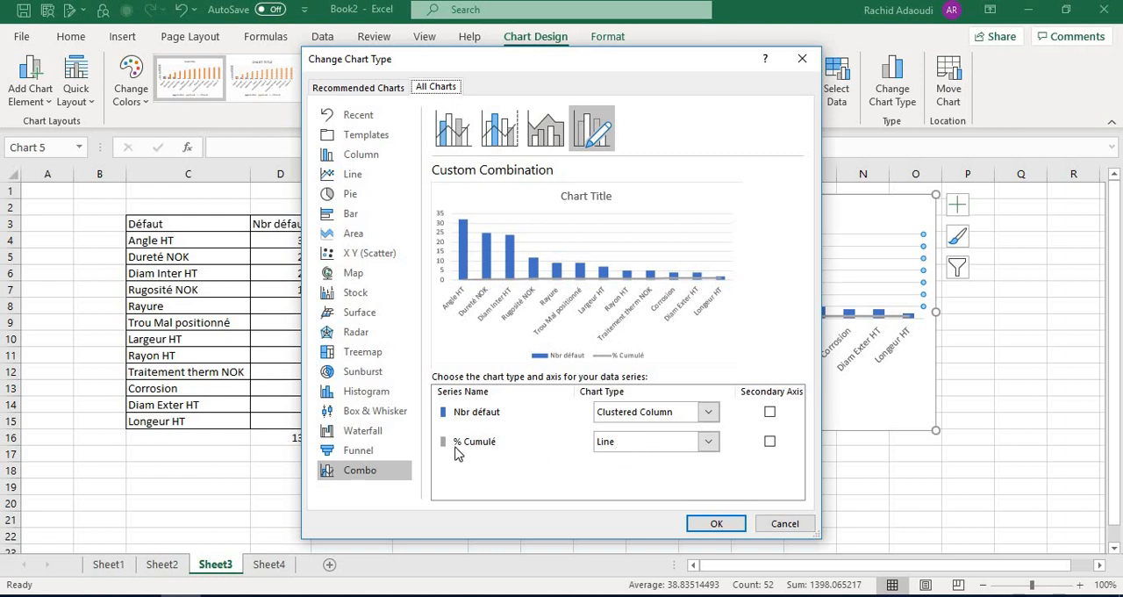
{"action": "left_click", "coordinate": [769, 443]}
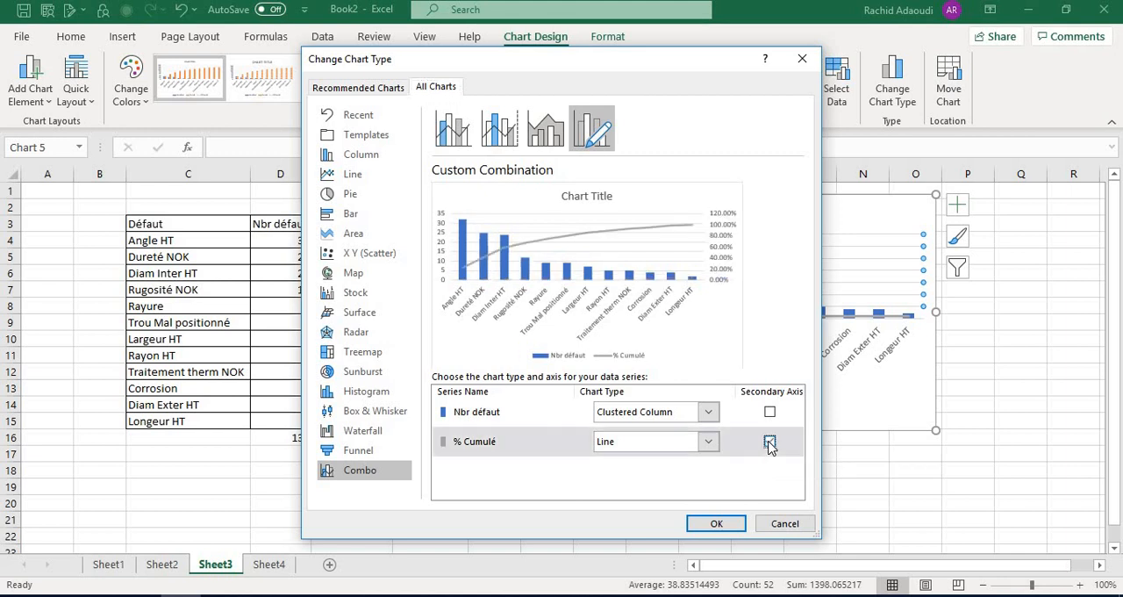
{"action": "left_click", "coordinate": [717, 524]}
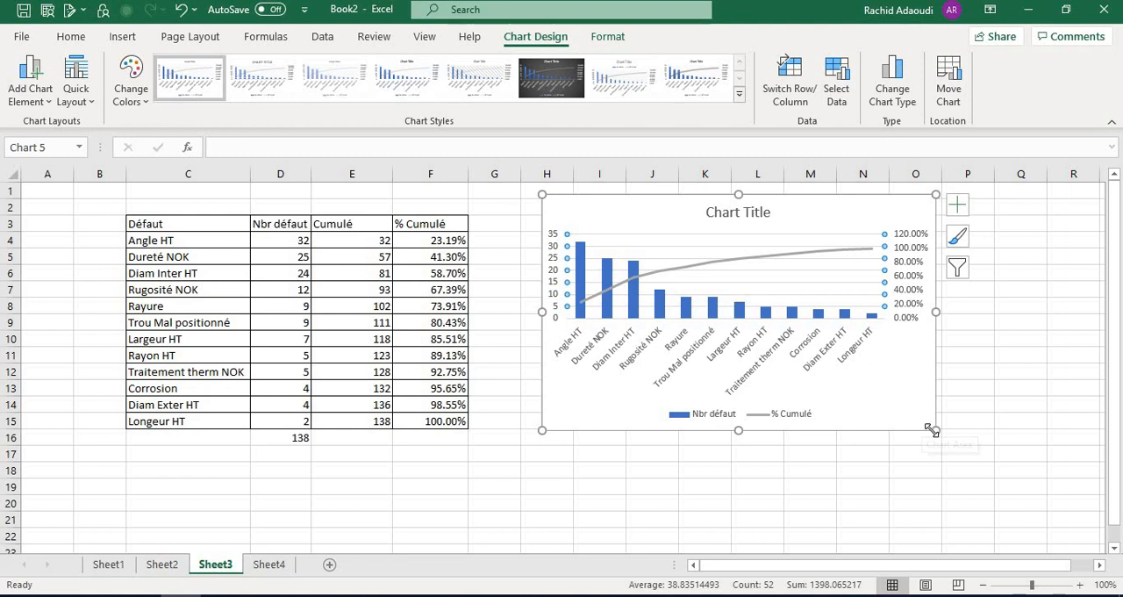
{"action": "left_click_drag", "start_coordinate": [935, 430], "coordinate": [1037, 532]}
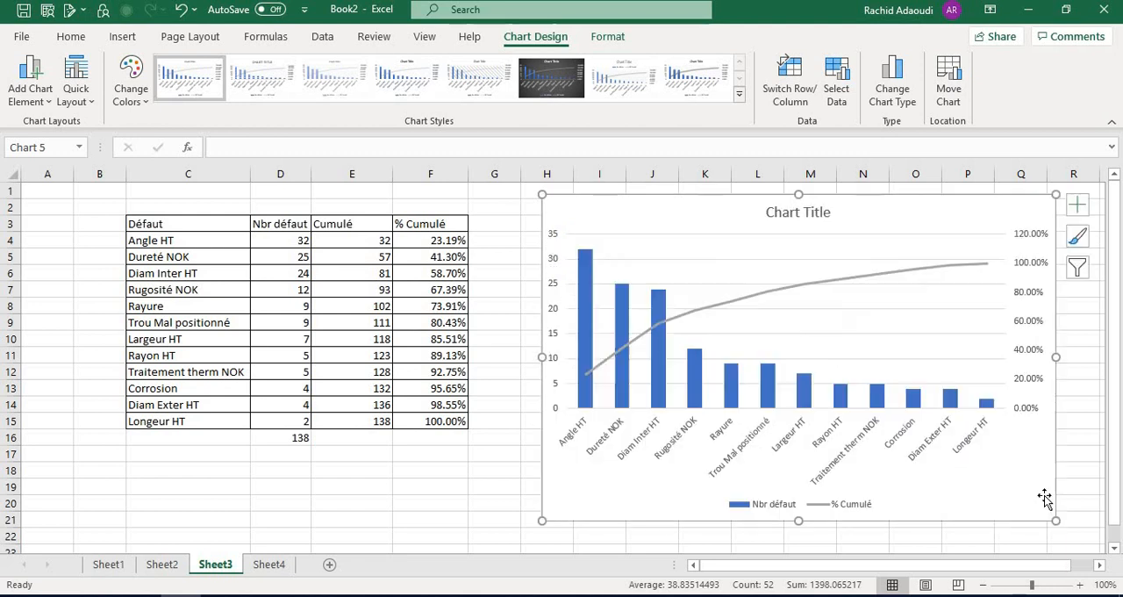
Change the outline colour of the chart's "% Cumulé" line to standard green
{"action": "left_click", "coordinate": [809, 298]}
{"action": "right_click", "coordinate": [813, 299]}
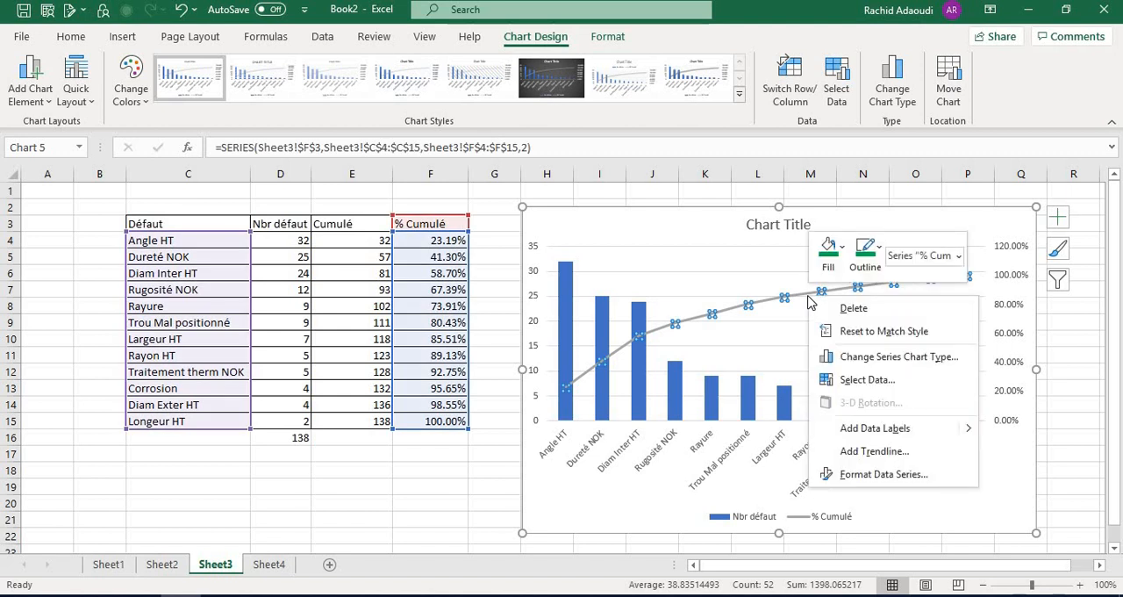
{"action": "left_click", "coordinate": [866, 255]}
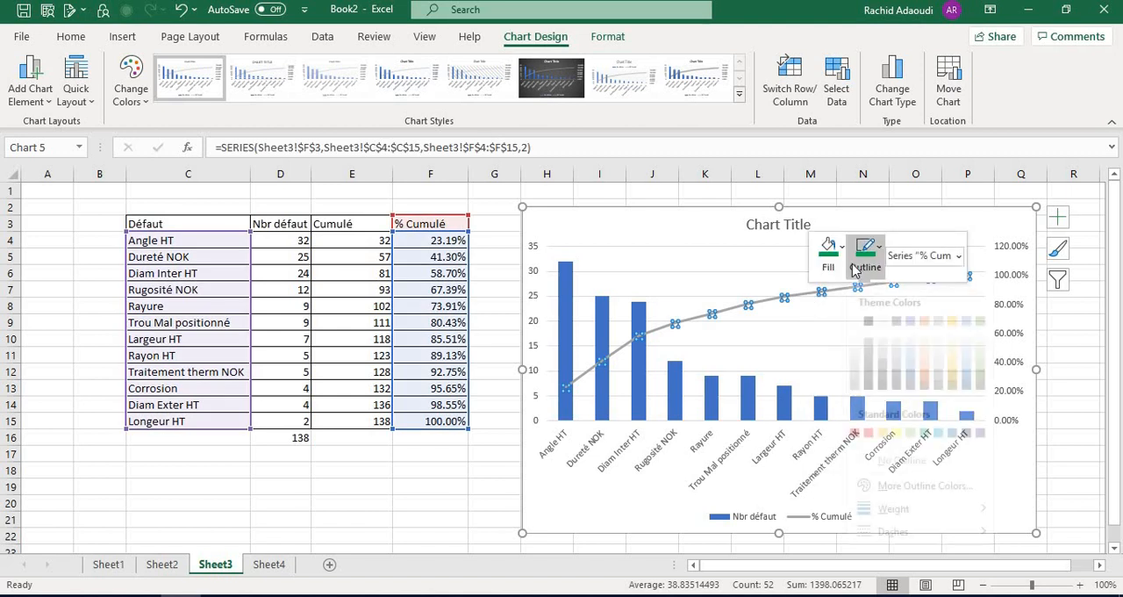
{"action": "left_click", "coordinate": [925, 449]}
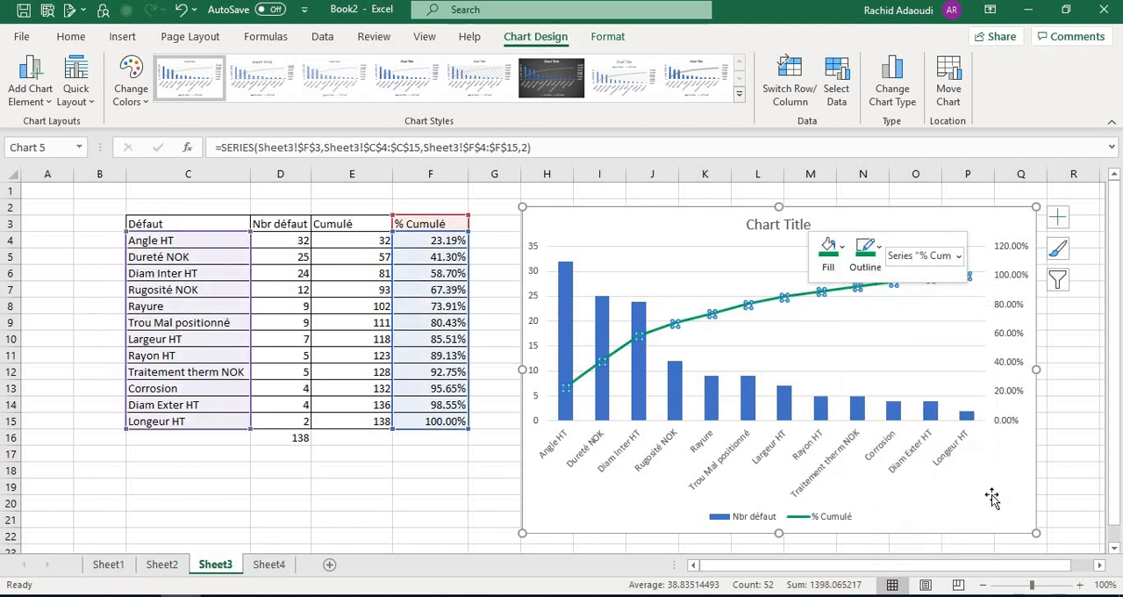
{"action": "key", "text": "Escape"}
Replace the chart title with "Pareto Nbr des défauts"
{"action": "left_click", "coordinate": [774, 233]}
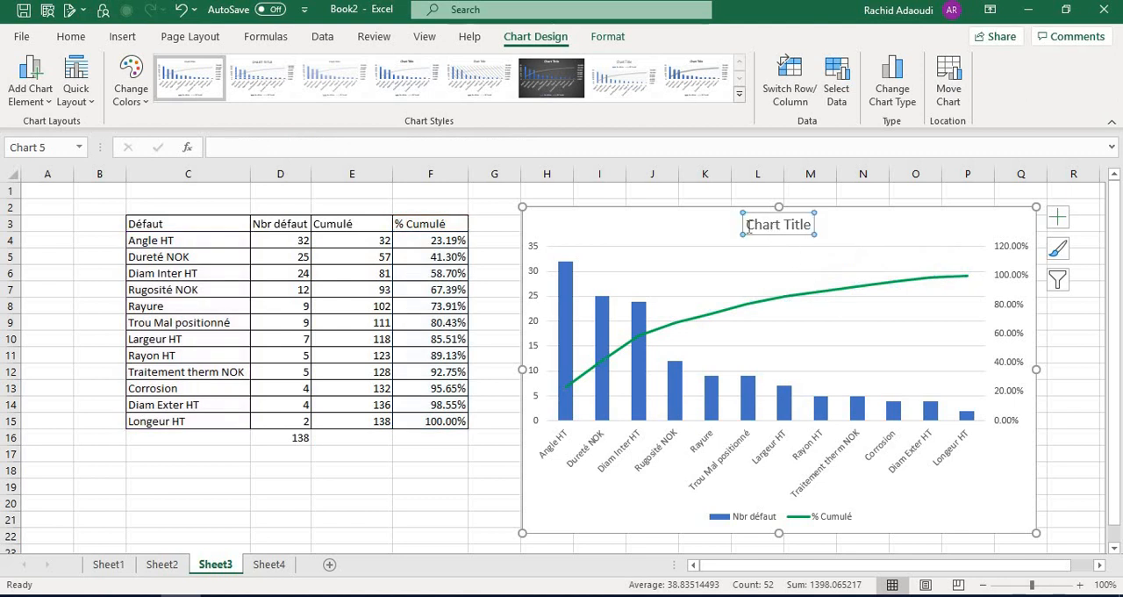
{"action": "left_click_drag", "start_coordinate": [747, 225], "coordinate": [815, 228]}
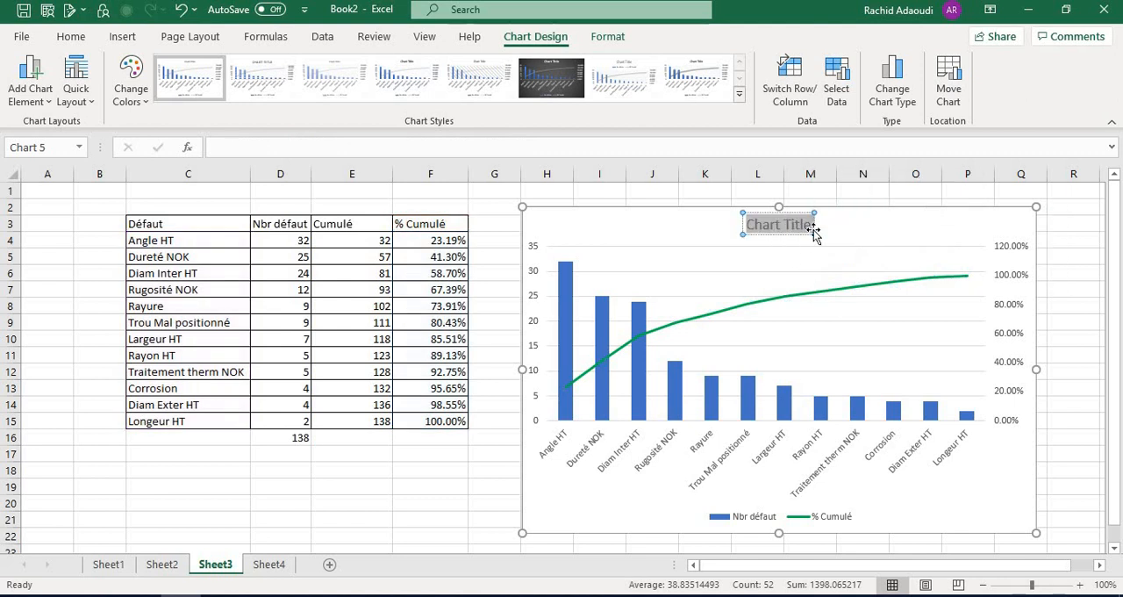
{"action": "type", "text": "Paret"}
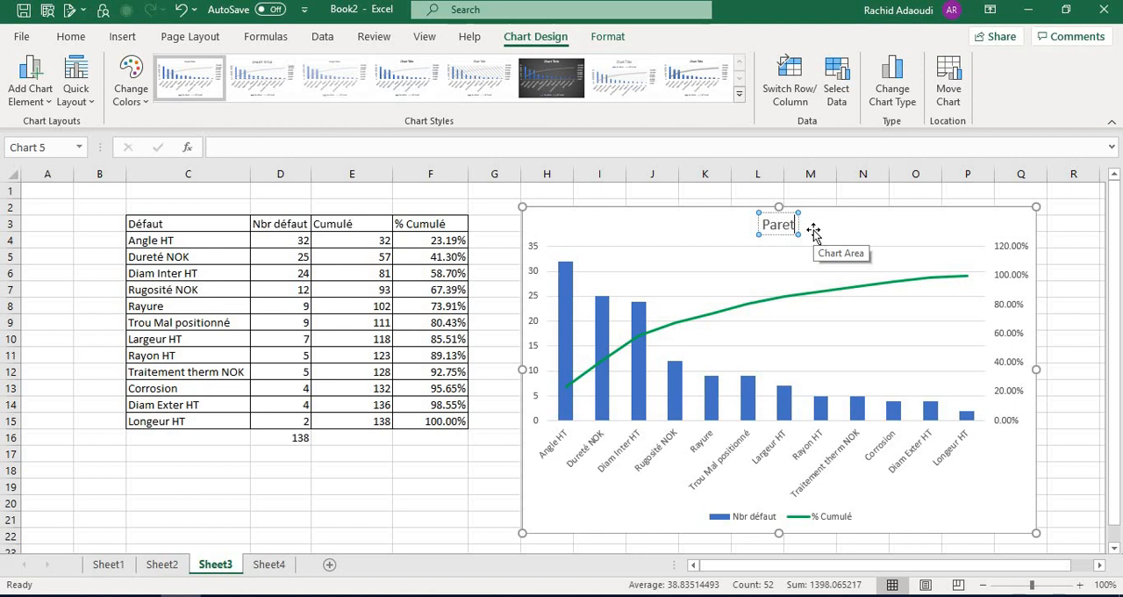
{"action": "type", "text": "o"}
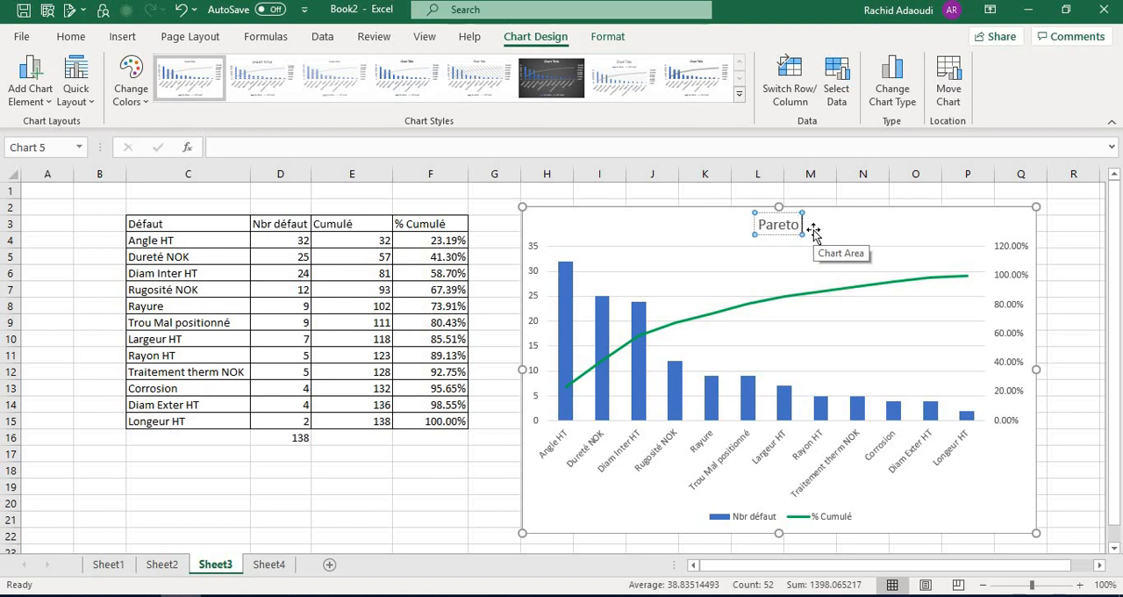
{"action": "type", "text": " Nbr des défauts"}
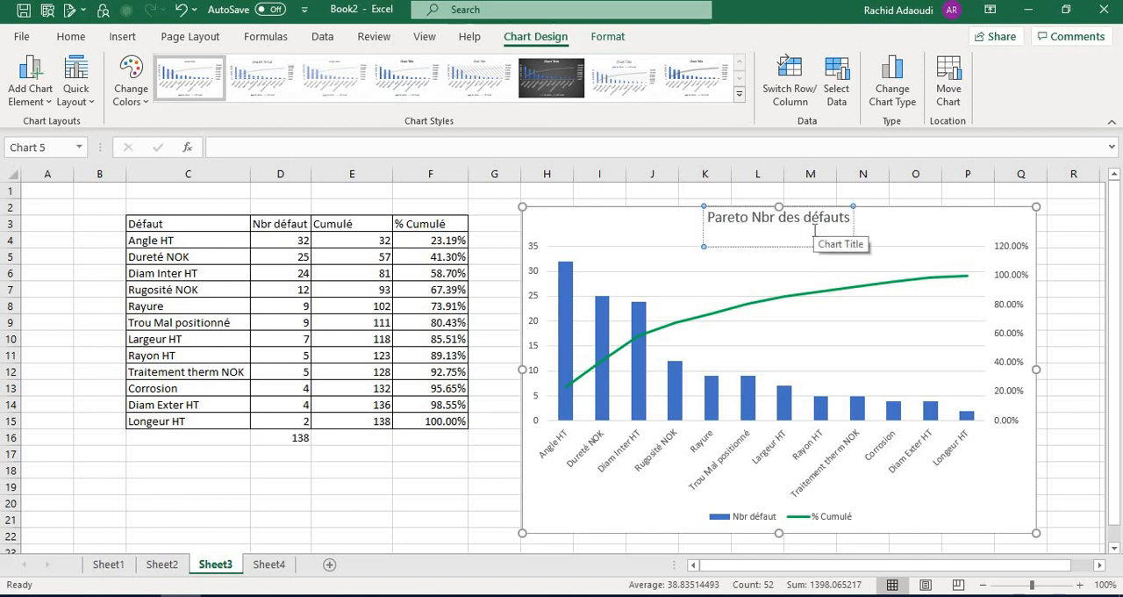
{"action": "key", "text": "Escape"}
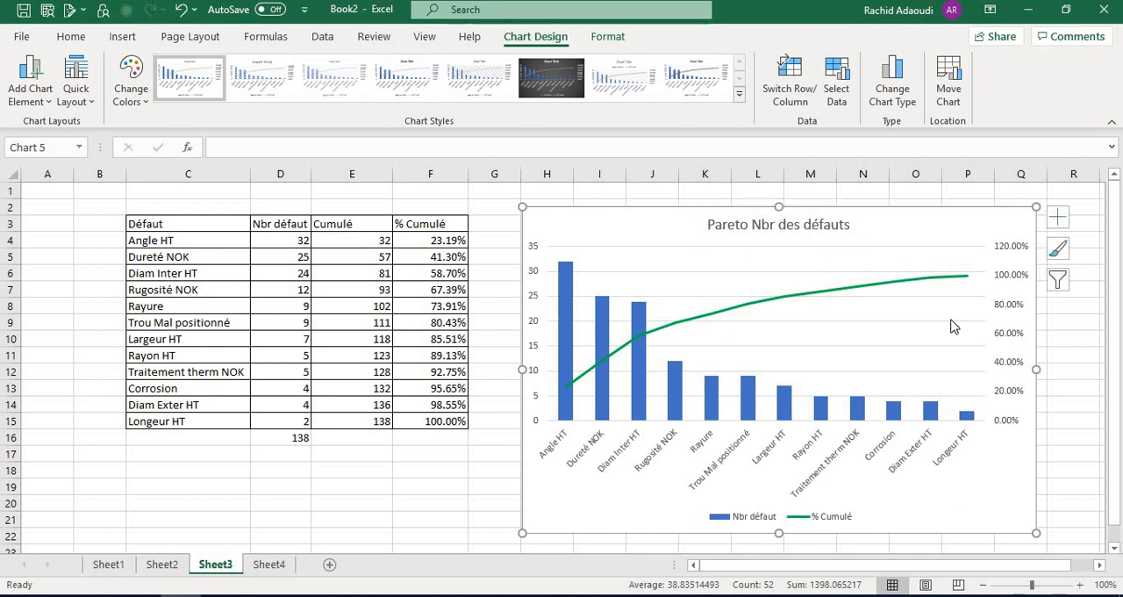
Move the chart clear of column G, enter 80% in G4 and fill it down to G15
{"action": "left_click_drag", "start_coordinate": [905, 226], "coordinate": [939, 208]}
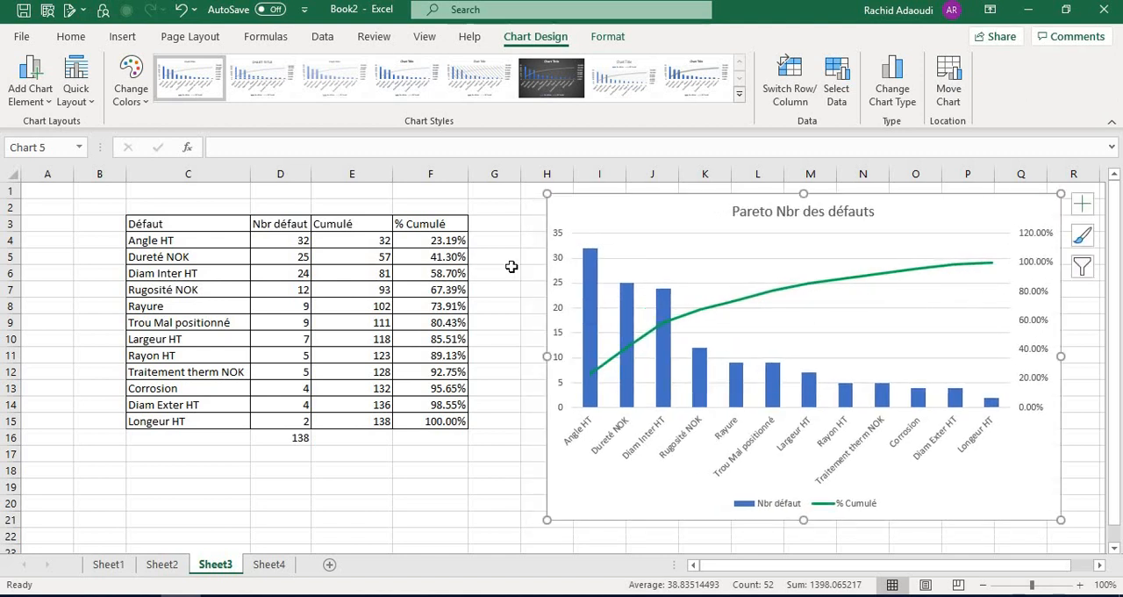
{"action": "left_click", "coordinate": [492, 239]}
{"action": "type", "text": "80"}
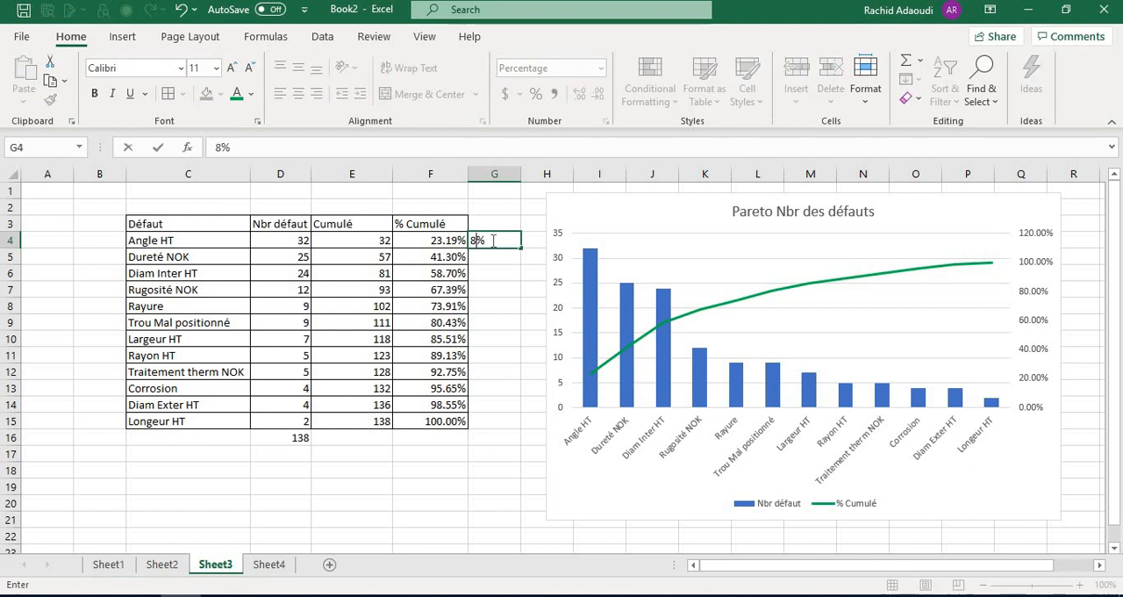
{"action": "key", "text": "Return"}
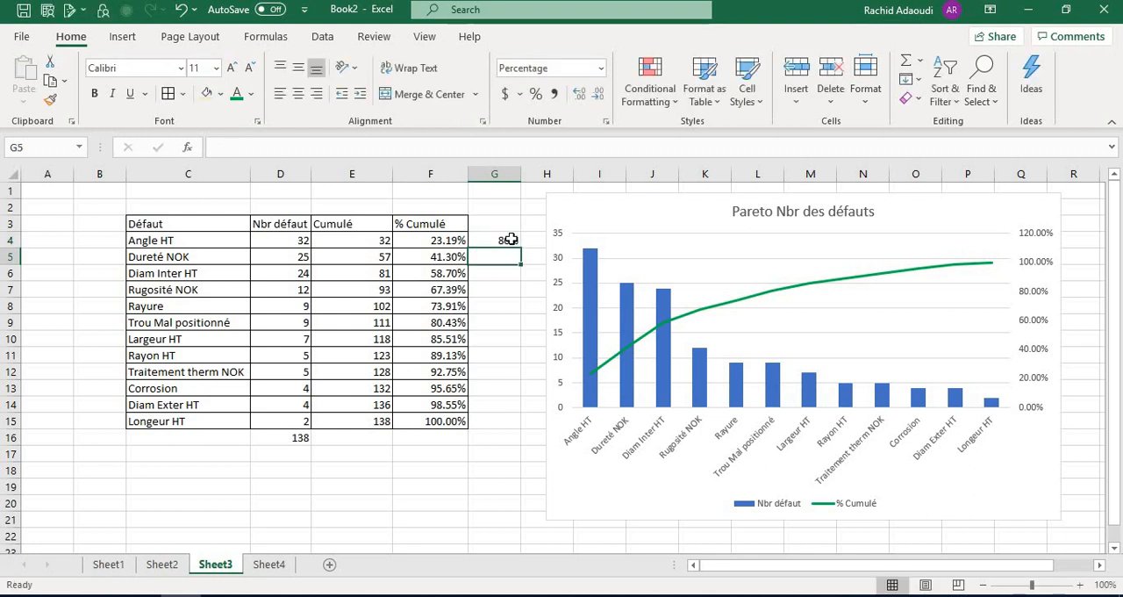
{"action": "left_click", "coordinate": [515, 239]}
{"action": "left_click_drag", "start_coordinate": [521, 248], "coordinate": [499, 430]}
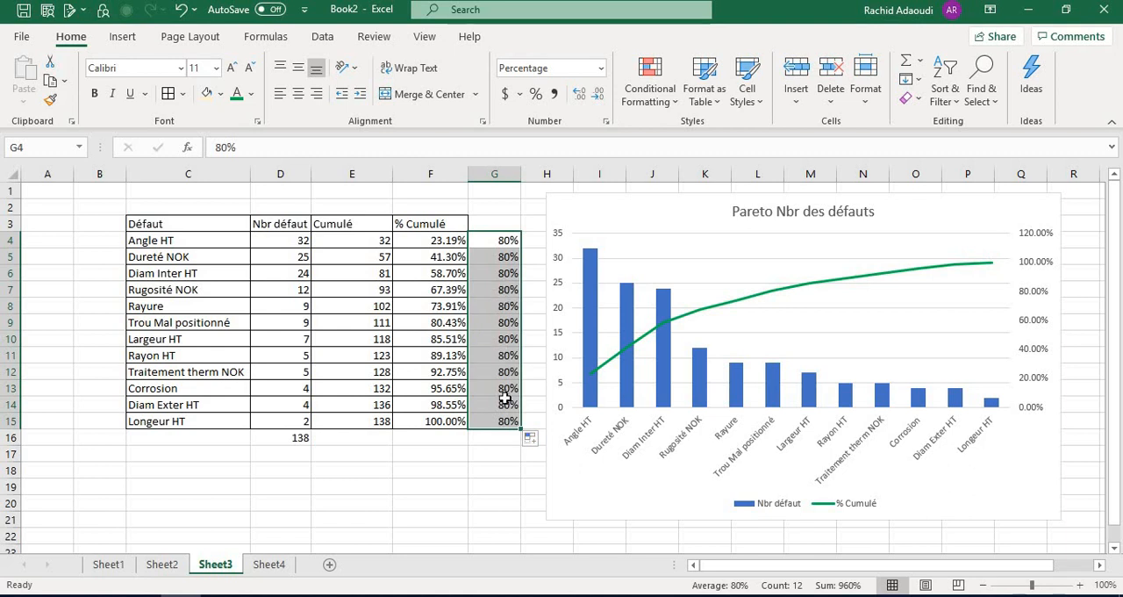
Copy the 80% values in G4:G15 and paste them into the Pareto chart as a new series
{"action": "key", "text": "ctrl+c"}
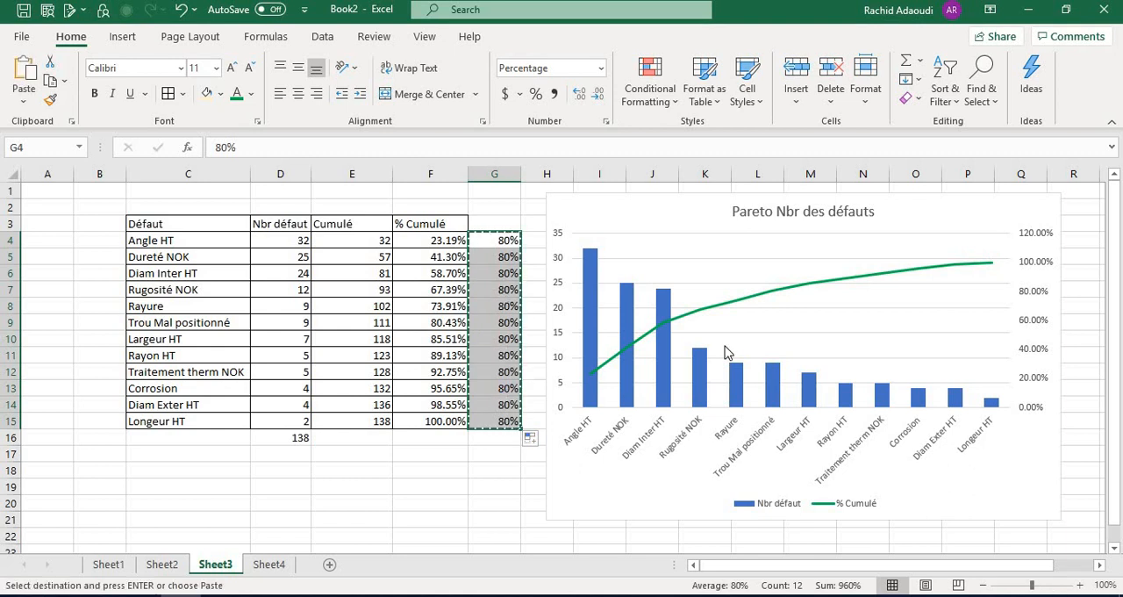
{"action": "left_click", "coordinate": [875, 318]}
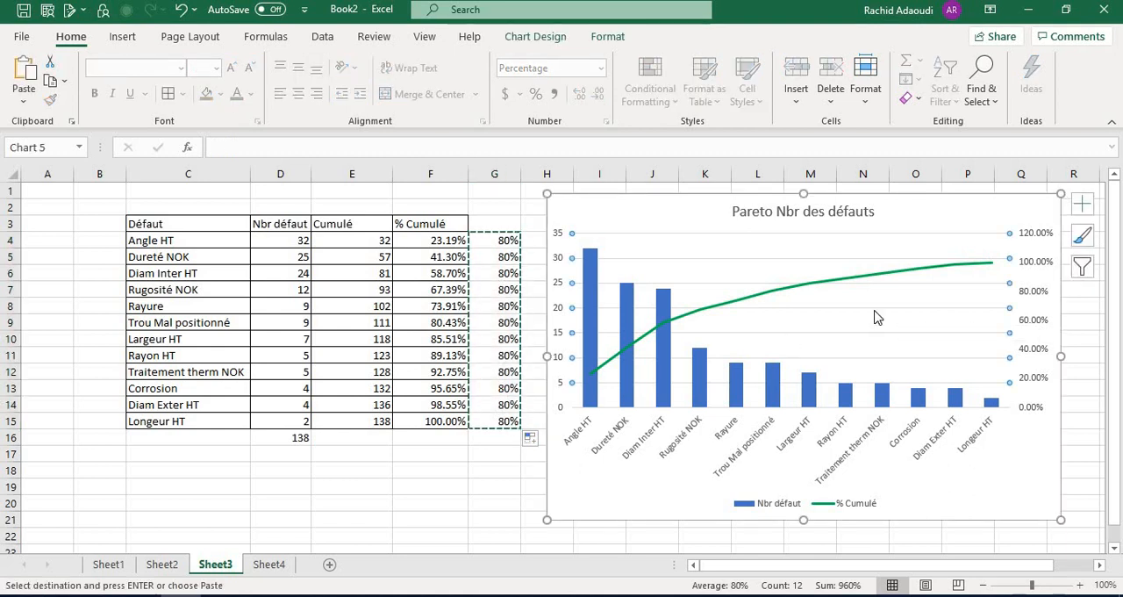
{"action": "key", "text": "ctrl+v"}
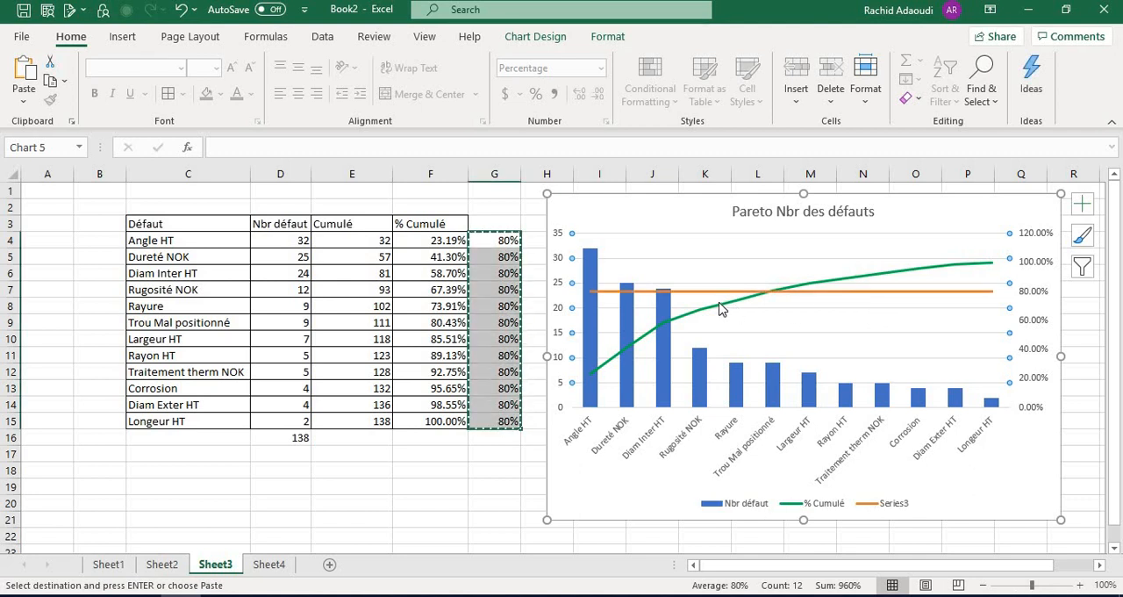
Examine where the 80% line crosses the cumulative curve and which defect columns lie up to that crossing
{"action": "left_click", "coordinate": [817, 293]}
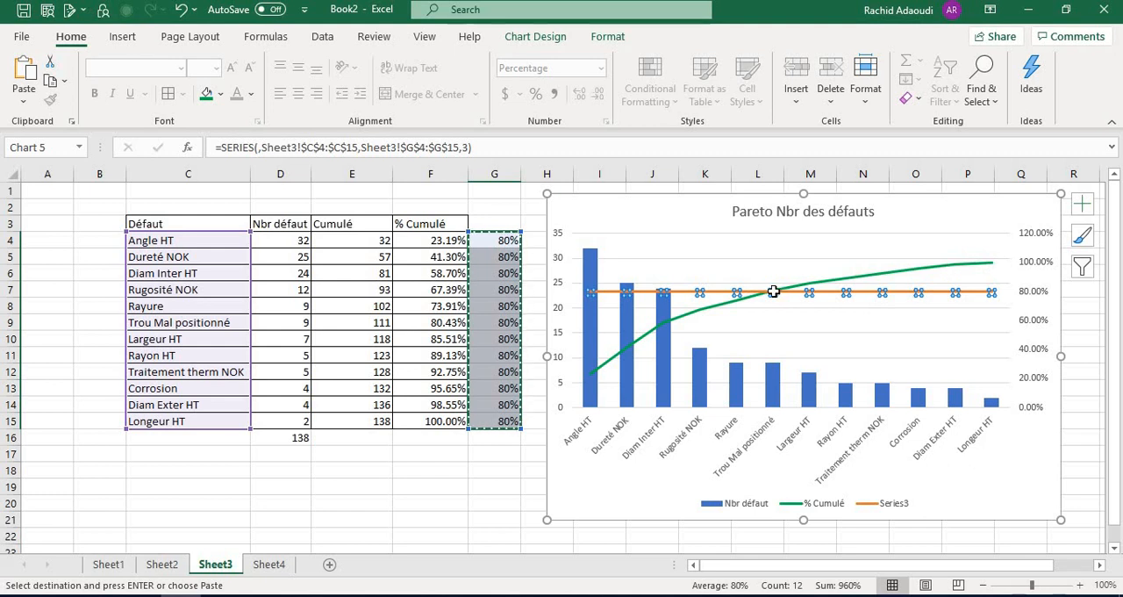
{"action": "left_click", "coordinate": [774, 390]}
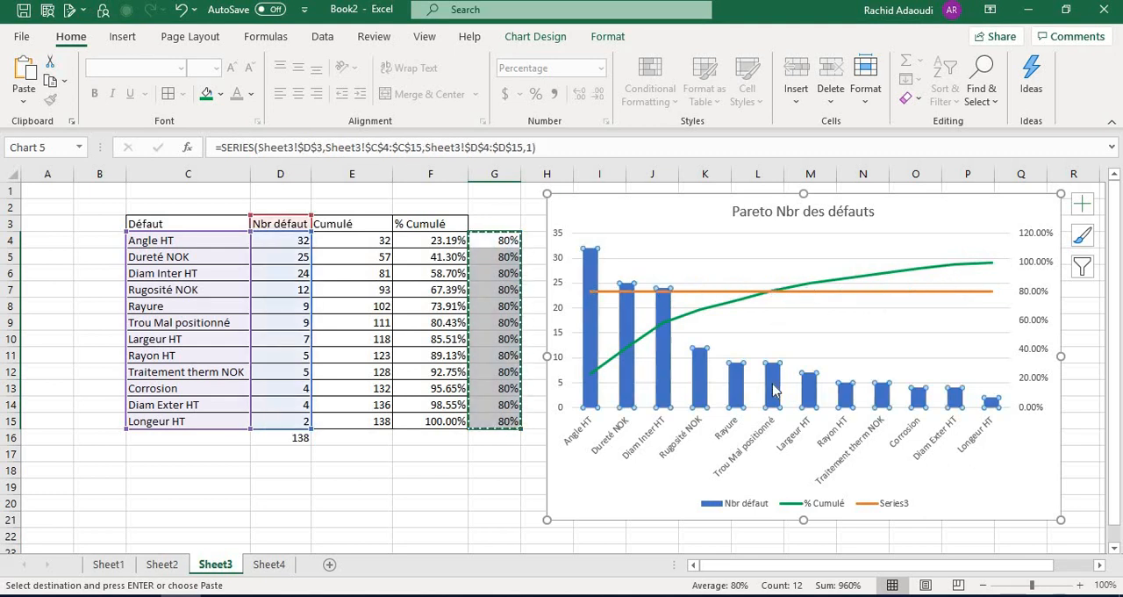
{"action": "left_click", "coordinate": [774, 390]}
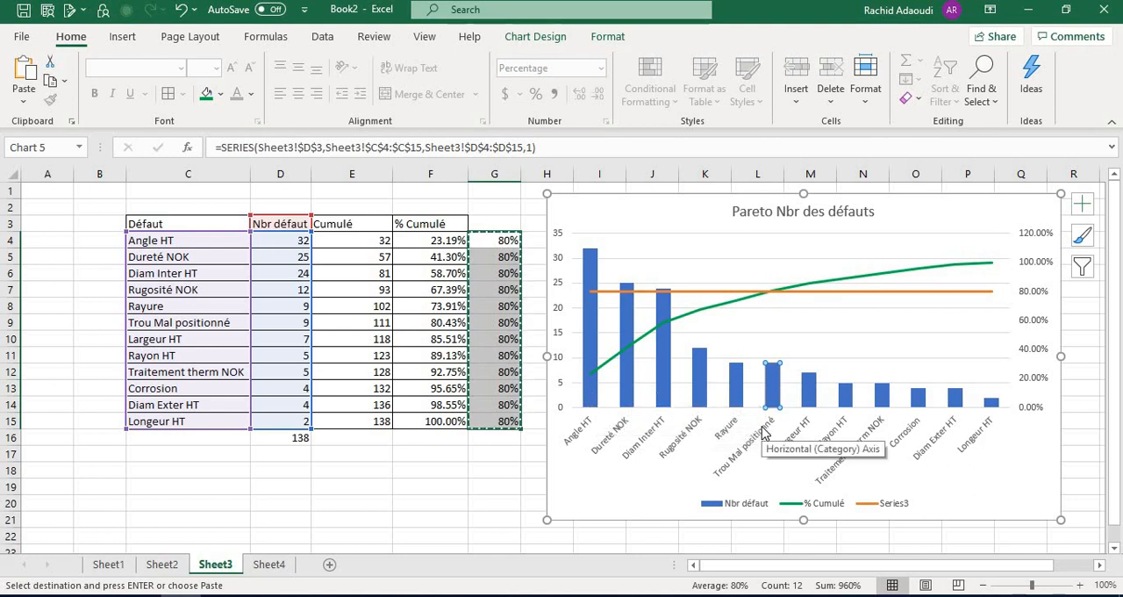
{"action": "left_click", "coordinate": [590, 404]}
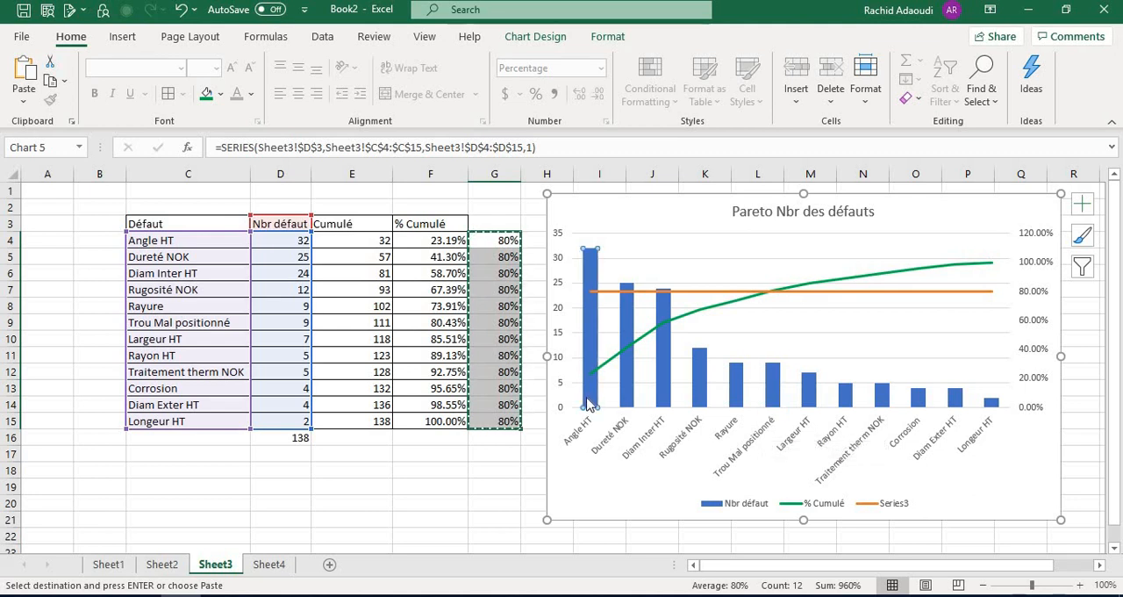
{"action": "left_click", "coordinate": [627, 392]}
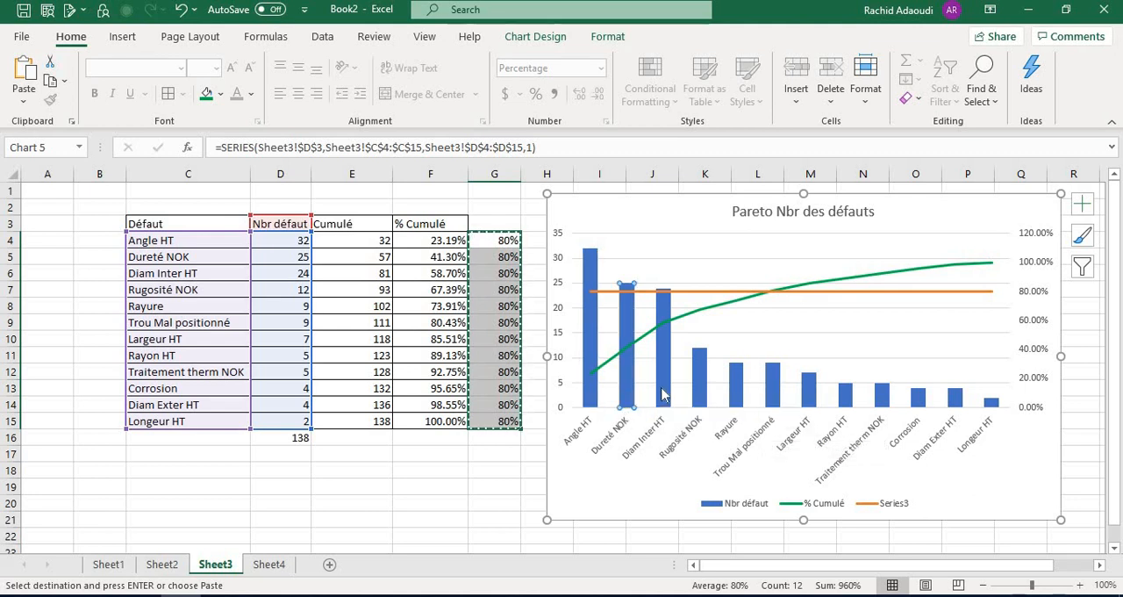
{"action": "left_click", "coordinate": [664, 396]}
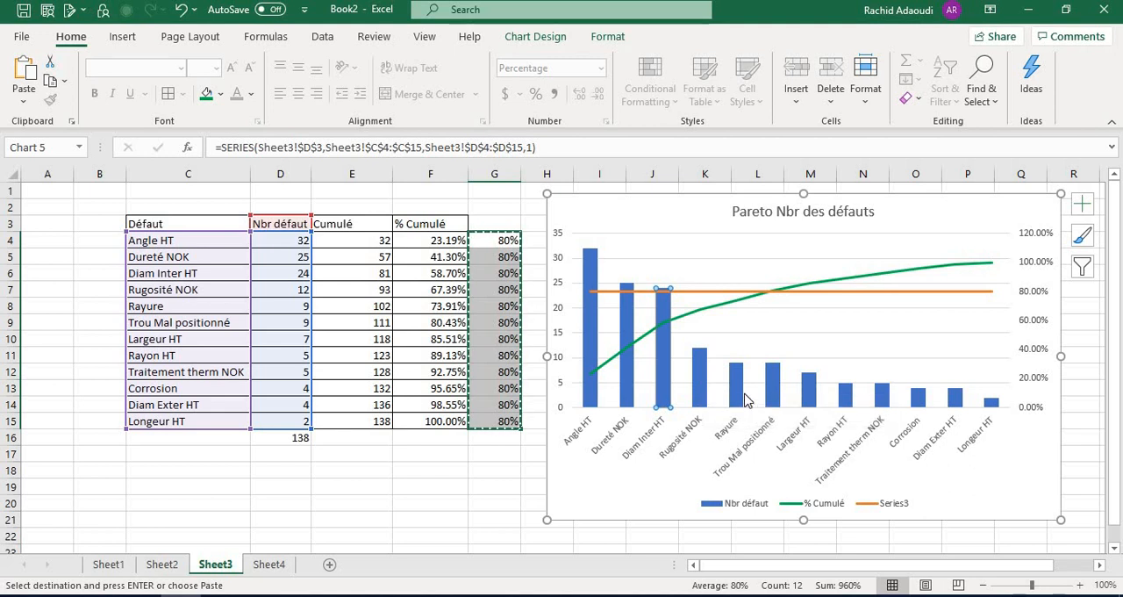
{"action": "left_click", "coordinate": [774, 397]}
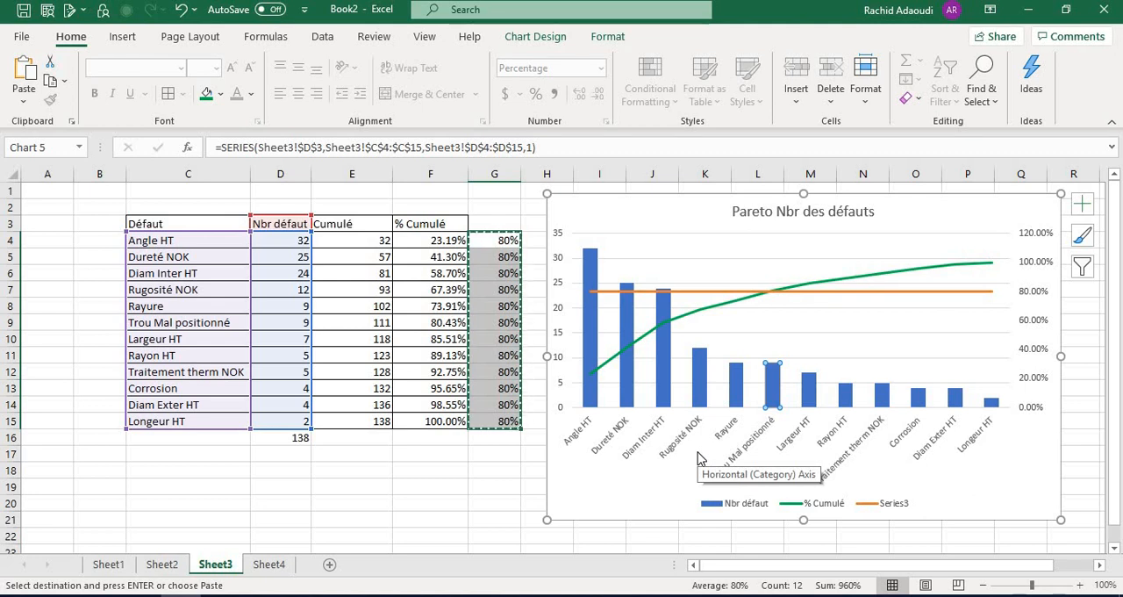
{"action": "left_click", "coordinate": [413, 481]}
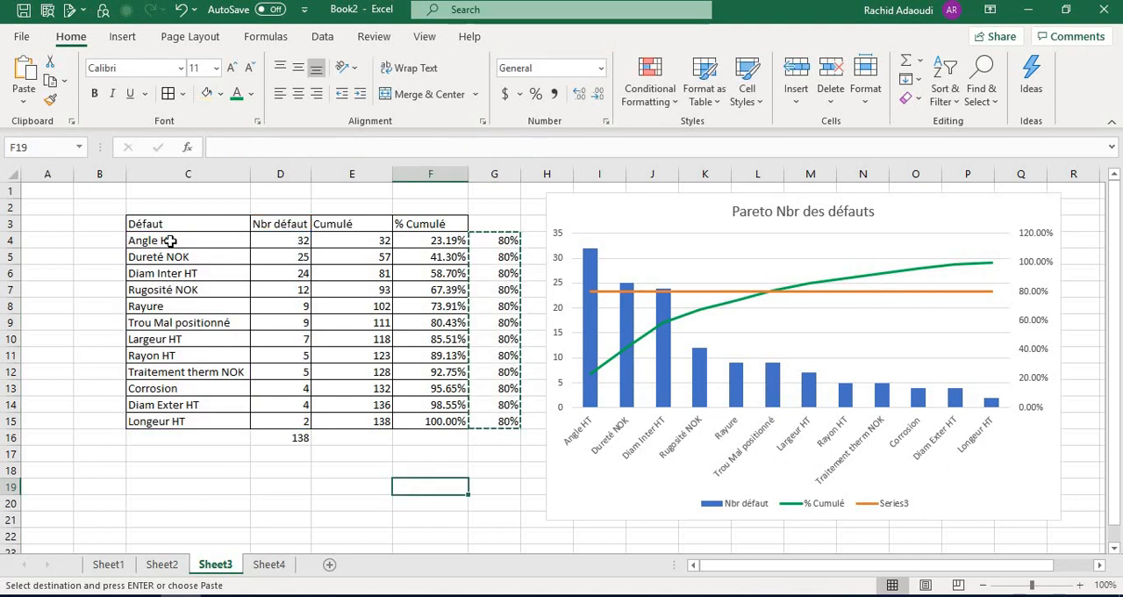
Copy the defect names and counts in C4:D15, switch to Minitab and paste them into Worksheet 1 from row 1 of C1
{"action": "left_click", "coordinate": [231, 239]}
{"action": "left_click_drag", "start_coordinate": [232, 239], "coordinate": [279, 424]}
{"action": "key", "text": "ctrl+c"}
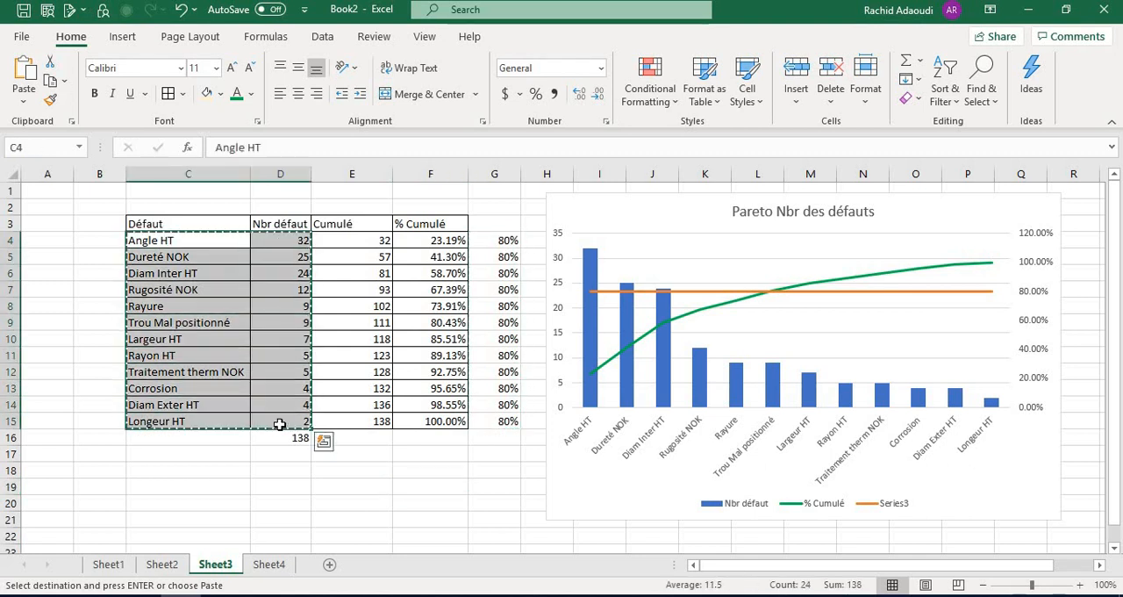
{"action": "key", "text": "alt+Tab"}
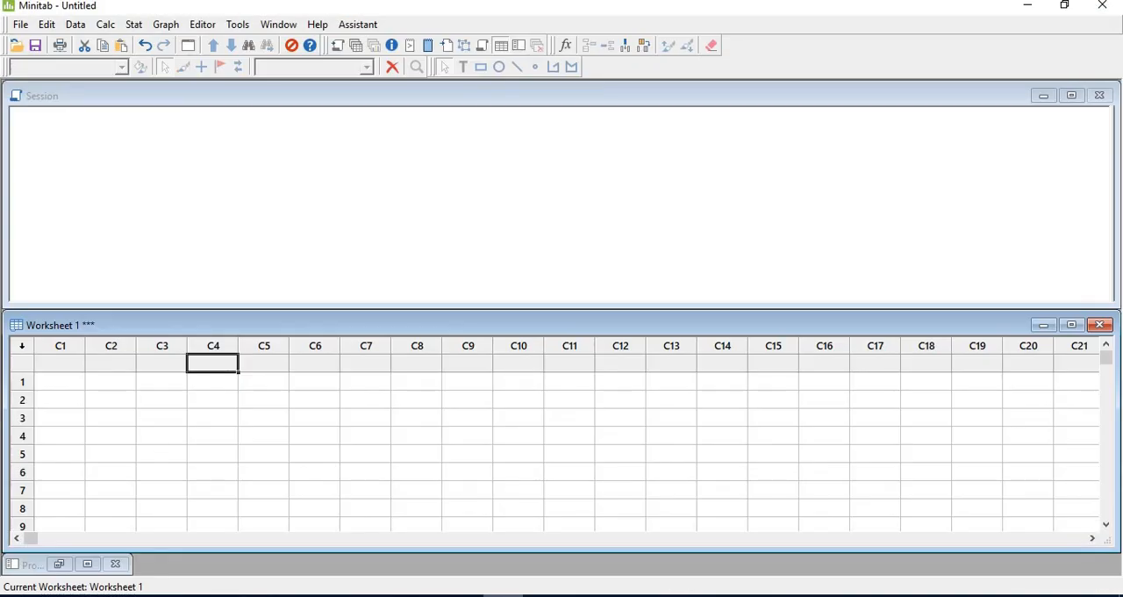
{"action": "left_click", "coordinate": [62, 381]}
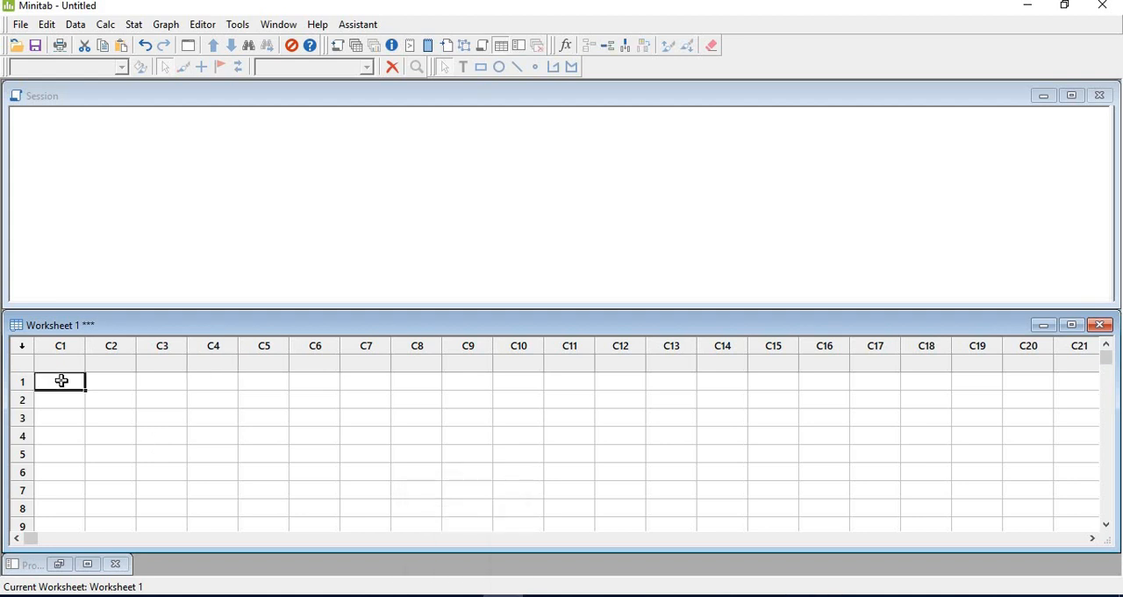
{"action": "key", "text": "ctrl+v"}
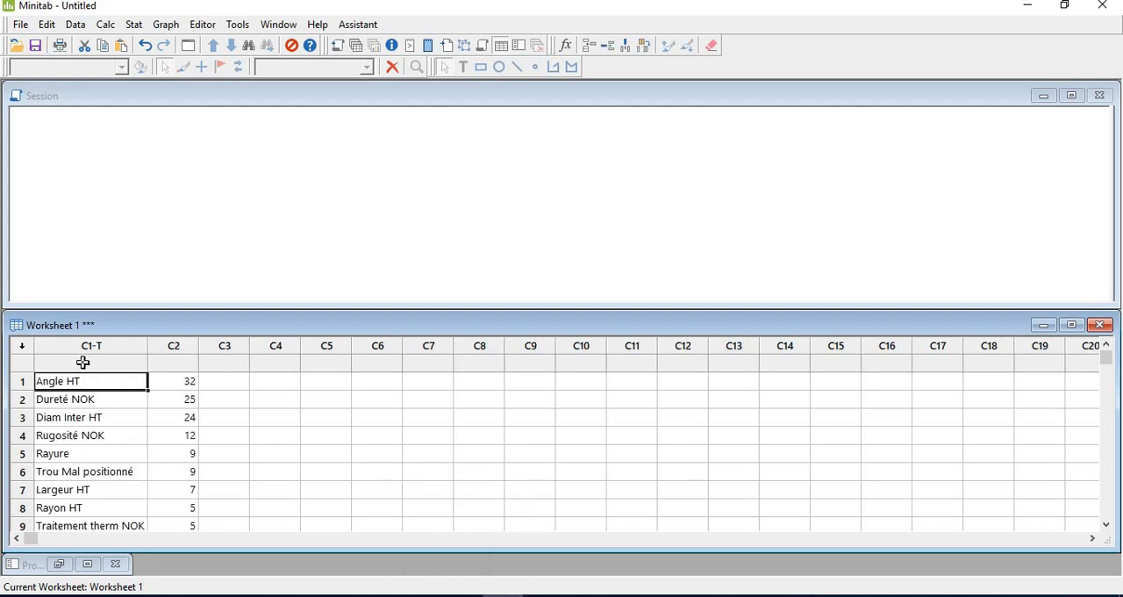
Name worksheet column C1 "Defect" and column C2 "Nbr des pièces"
{"action": "left_click", "coordinate": [82, 362]}
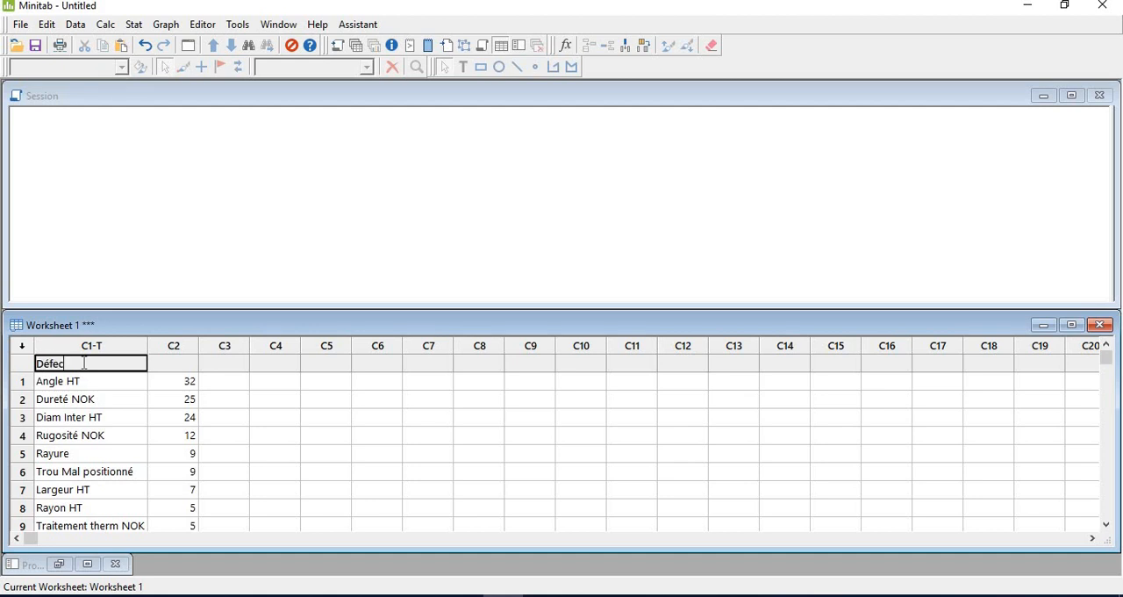
{"action": "type", "text": "t"}
{"action": "key", "text": "Tab"}
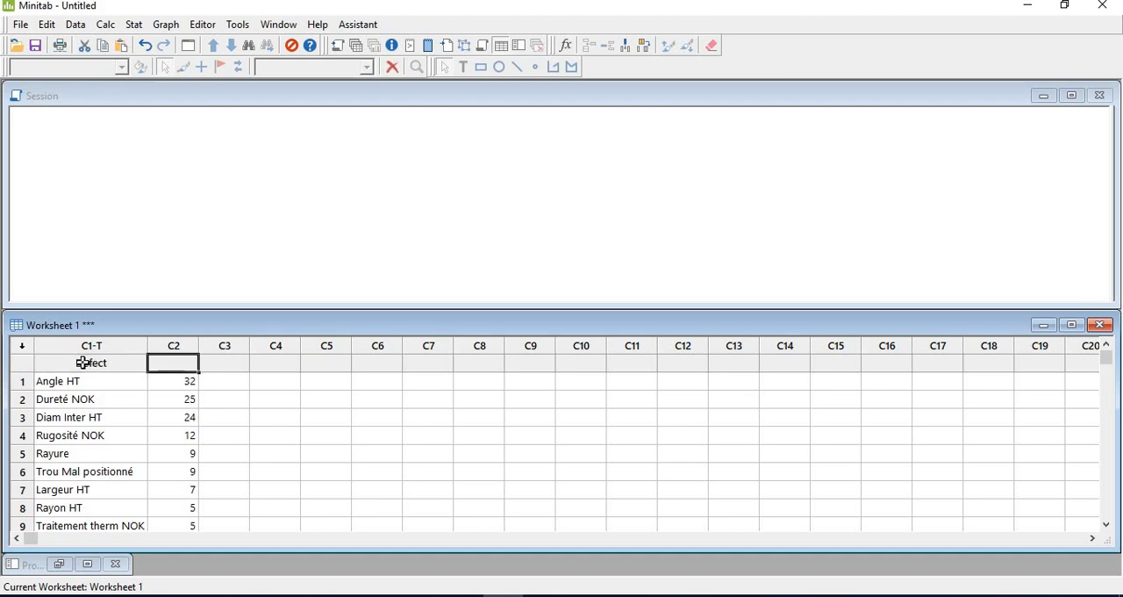
{"action": "type", "text": "Nbr de"}
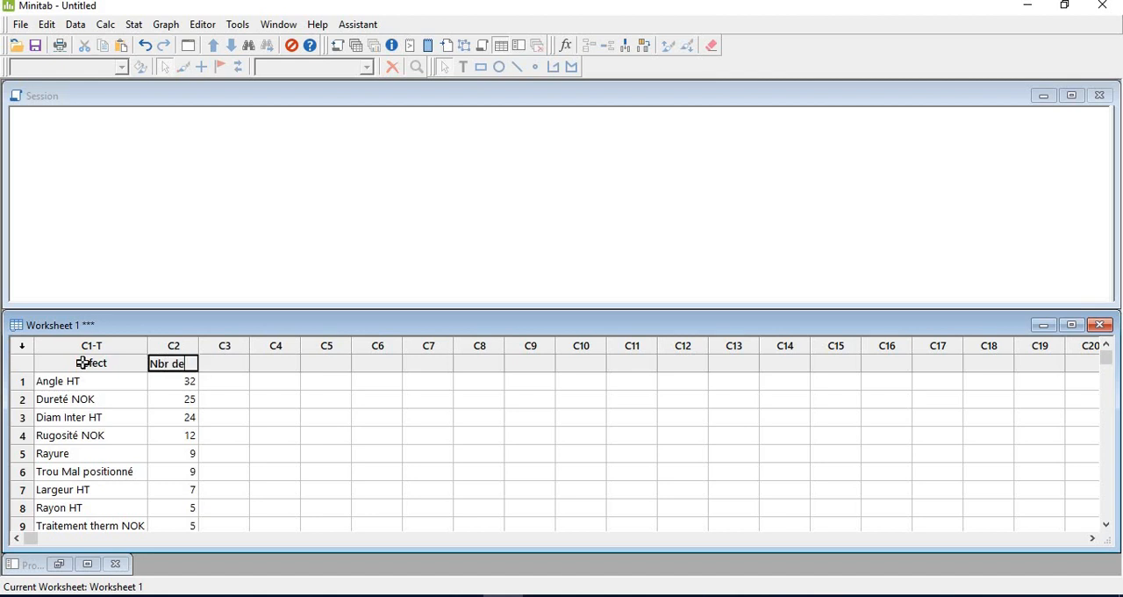
{"action": "type", "text": "s pièces"}
{"action": "key", "text": "Tab"}
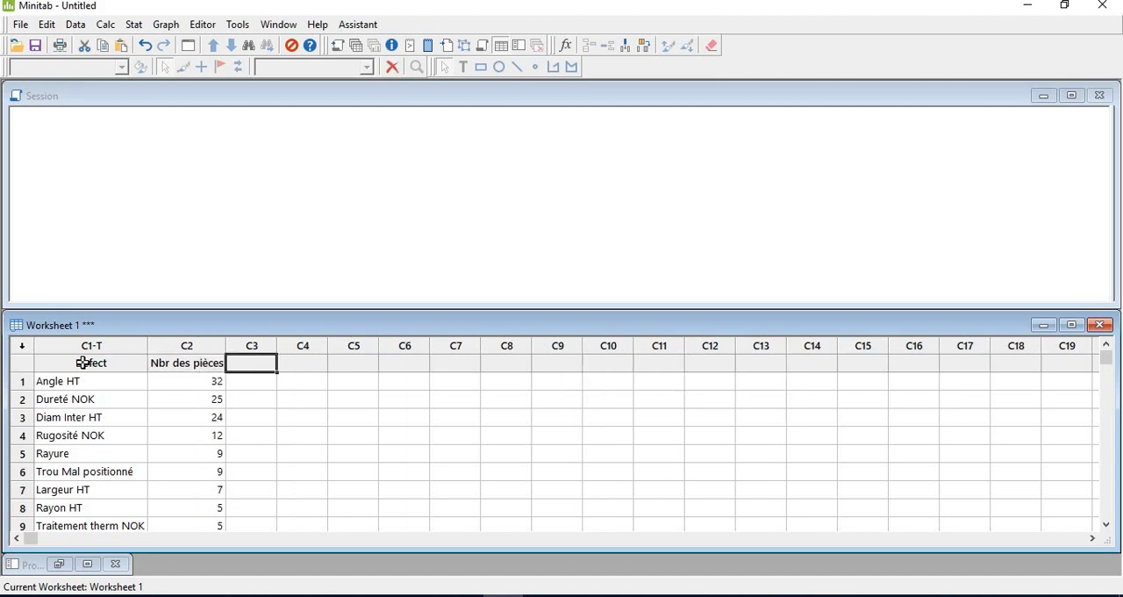
{"action": "left_click", "coordinate": [83, 362]}
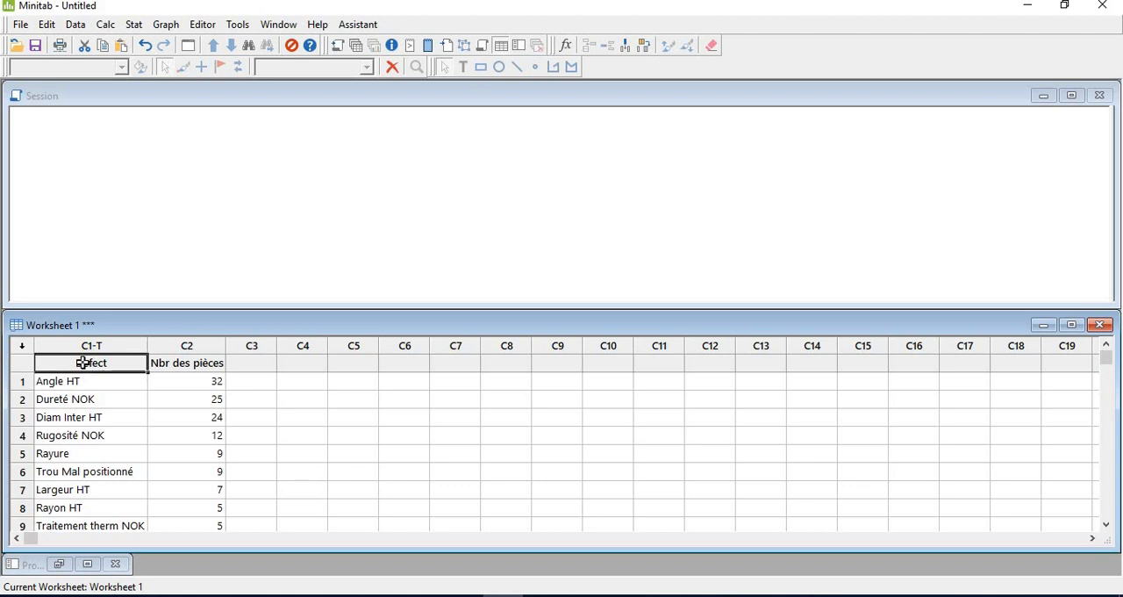
Create a Pareto chart with Defect as the defects data and 'Nbr des pièces' as the frequencies
{"action": "left_click", "coordinate": [134, 25]}
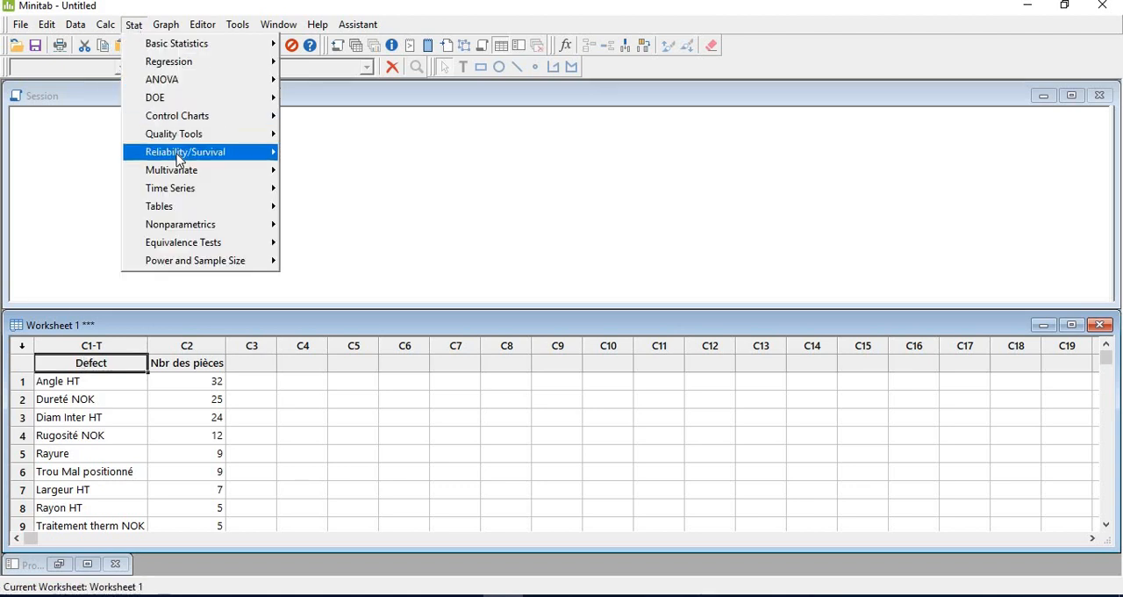
{"action": "mouse_move", "coordinate": [195, 138]}
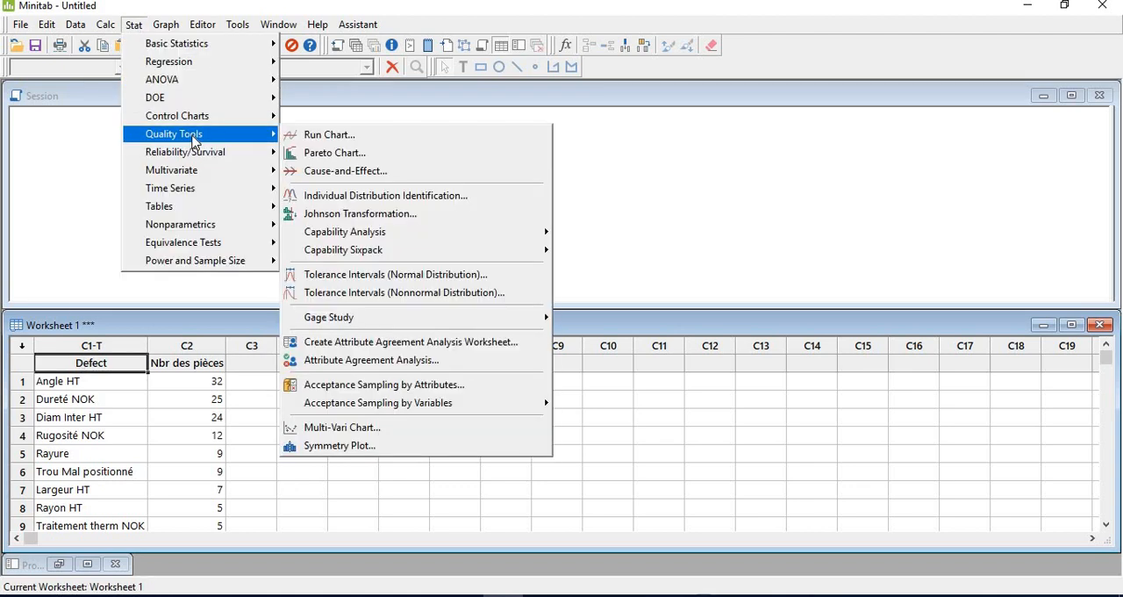
{"action": "left_click", "coordinate": [323, 153]}
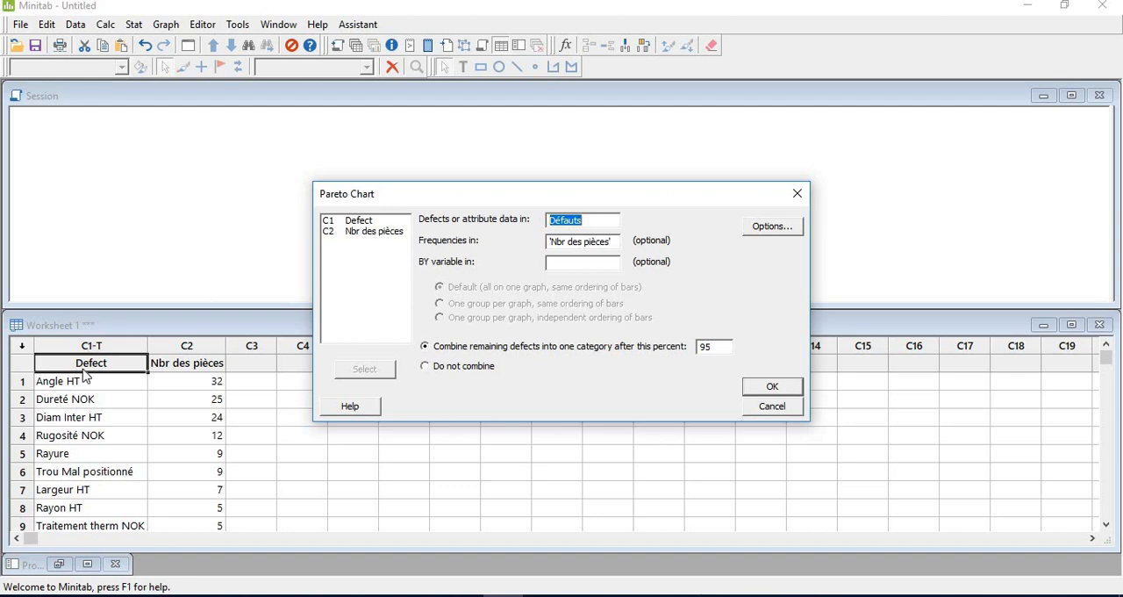
{"action": "double_click", "coordinate": [356, 221]}
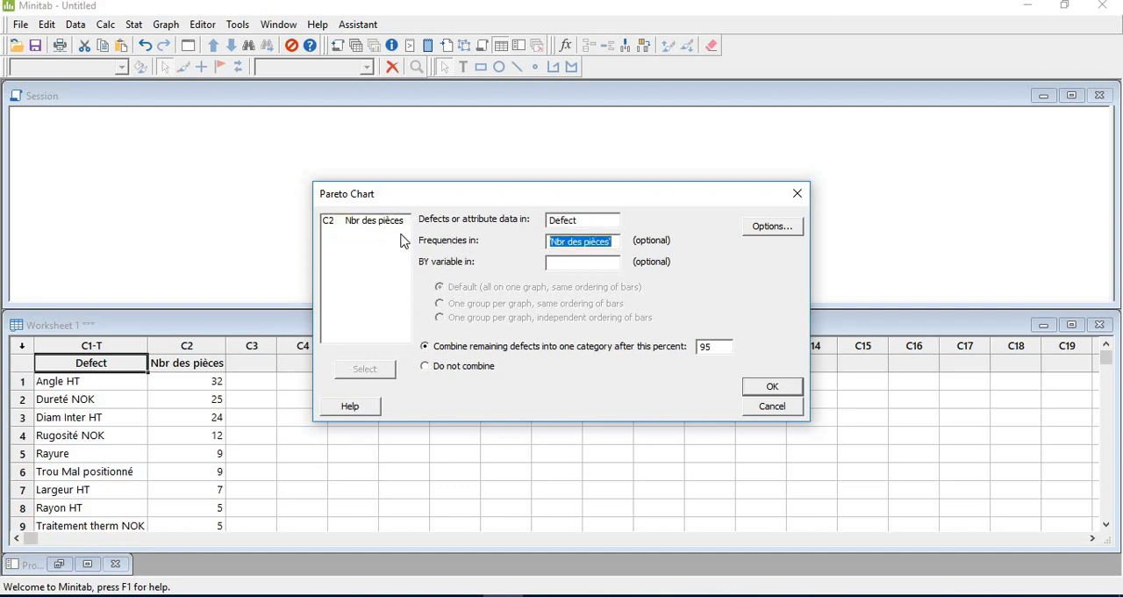
{"action": "double_click", "coordinate": [373, 230]}
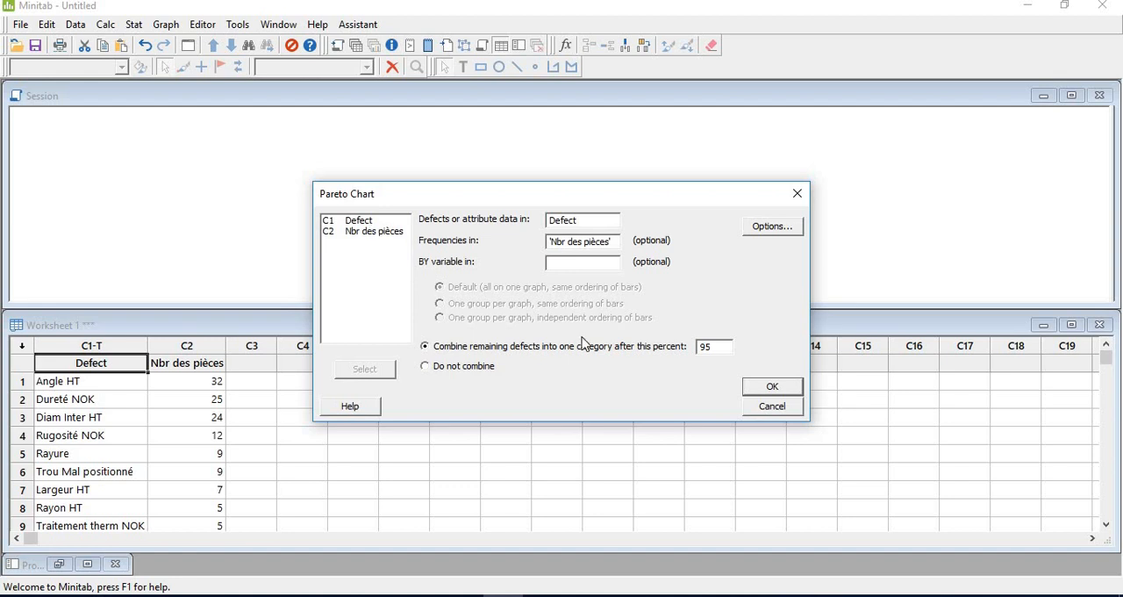
{"action": "left_click", "coordinate": [769, 389]}
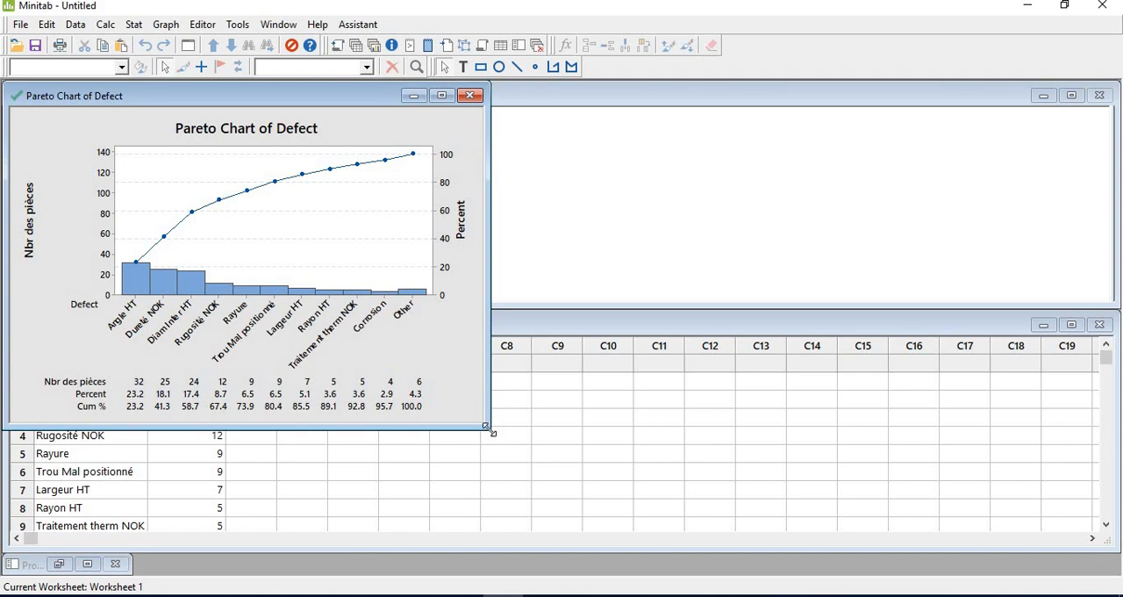
Enlarge and reposition the Pareto Chart of Defect window, and minimize it to uncover the worksheet
{"action": "left_click_drag", "start_coordinate": [569, 481], "coordinate": [704, 571]}
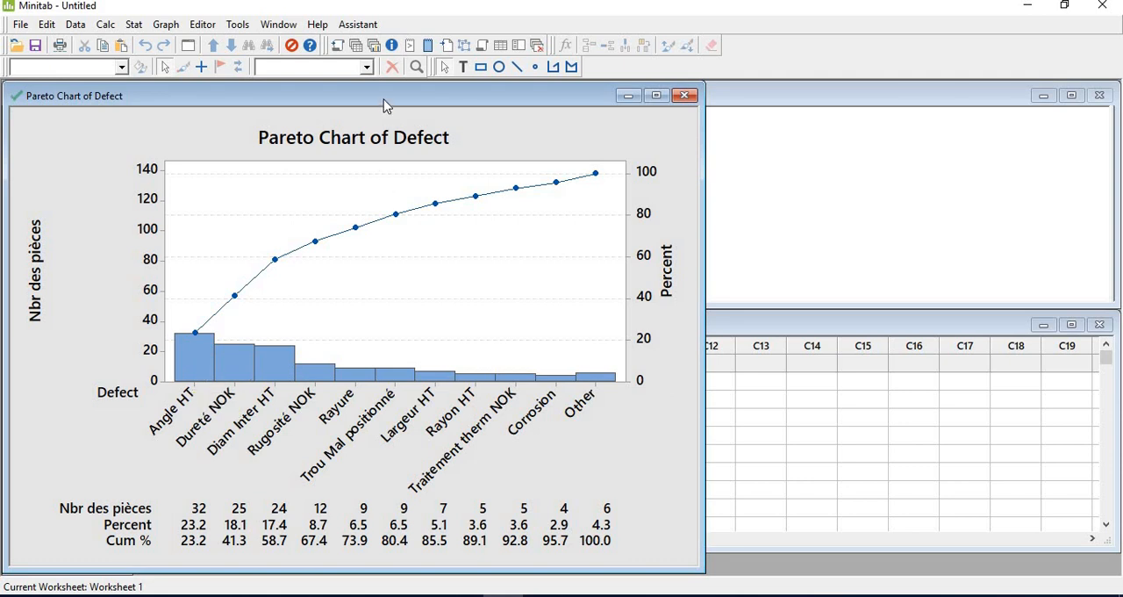
{"action": "left_click_drag", "start_coordinate": [380, 102], "coordinate": [461, 115]}
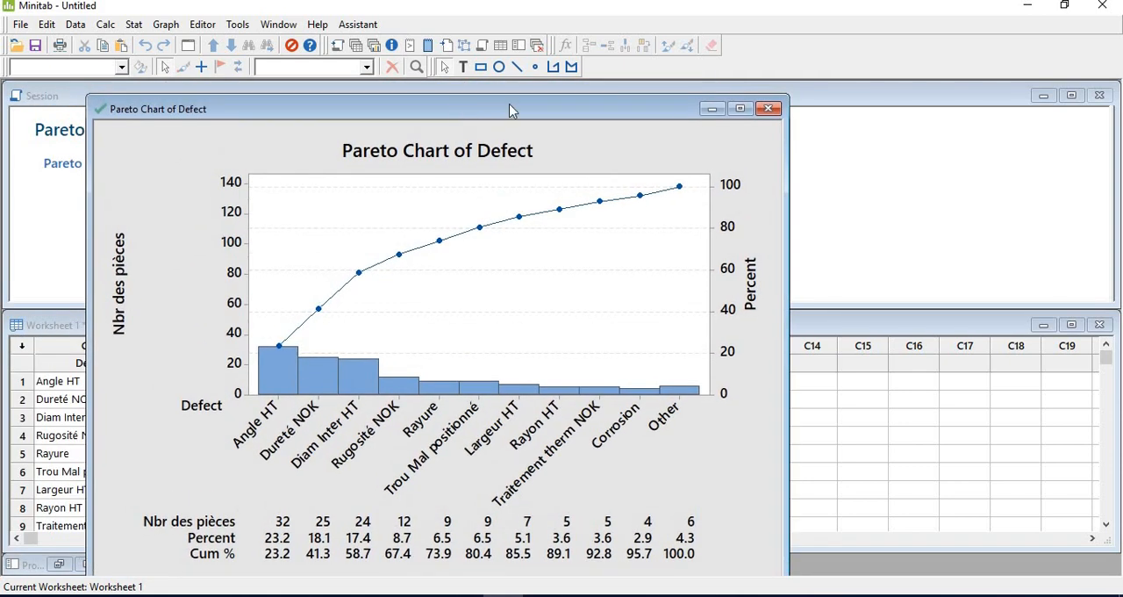
{"action": "left_click", "coordinate": [711, 109]}
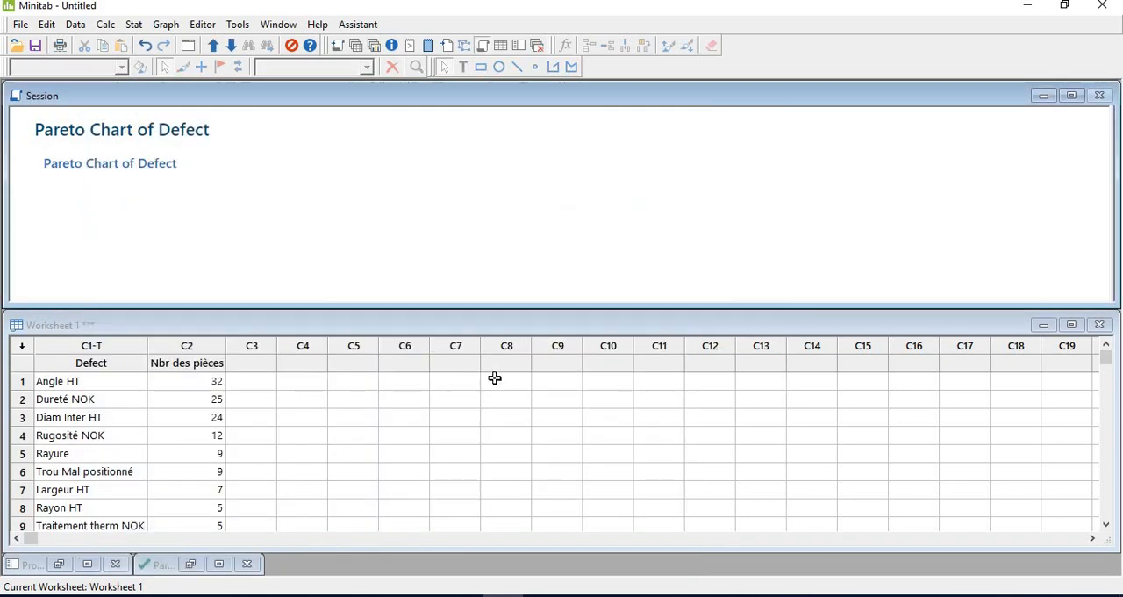
Switch to Excel and examine the raw defect list in column C of Sheet4 against the summarized table on Sheet3
{"action": "key", "text": "alt+Tab"}
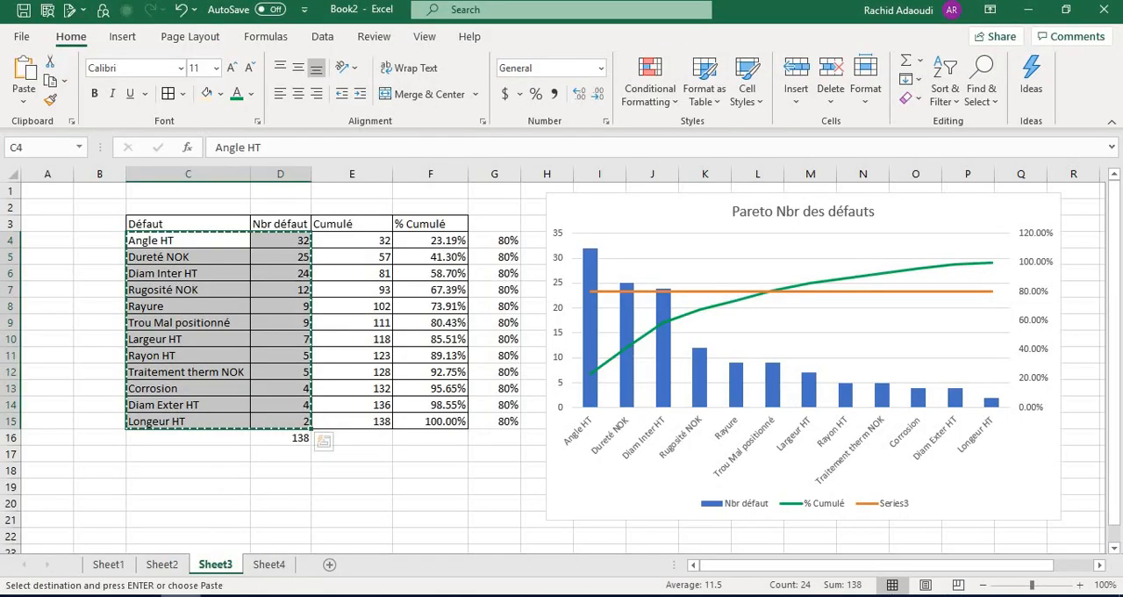
{"action": "left_click", "coordinate": [269, 564]}
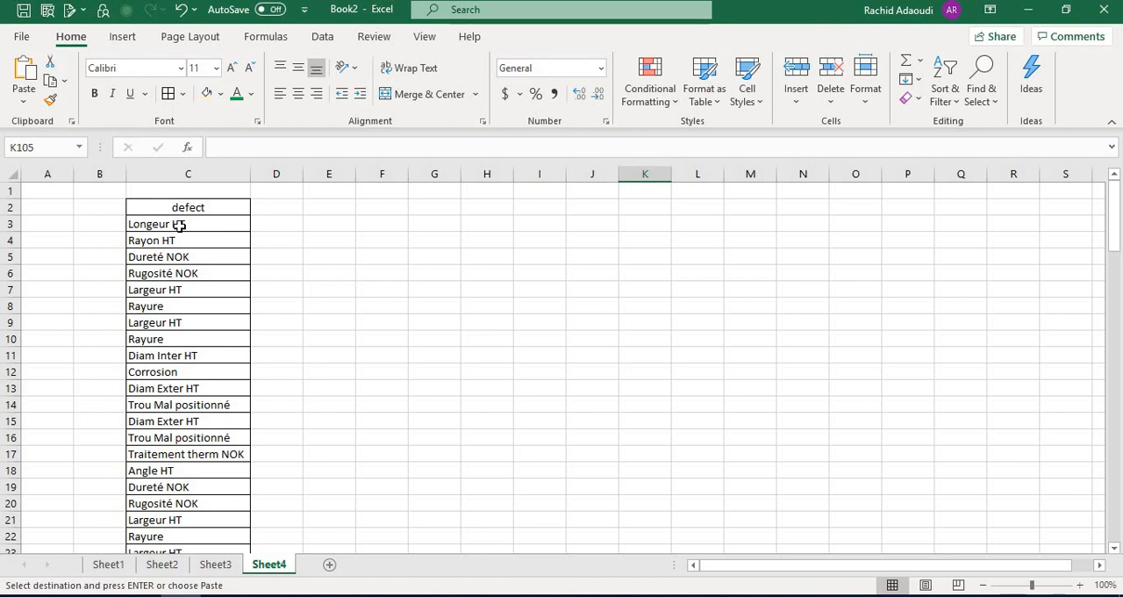
{"action": "left_click", "coordinate": [186, 230]}
{"action": "left_click", "coordinate": [178, 245]}
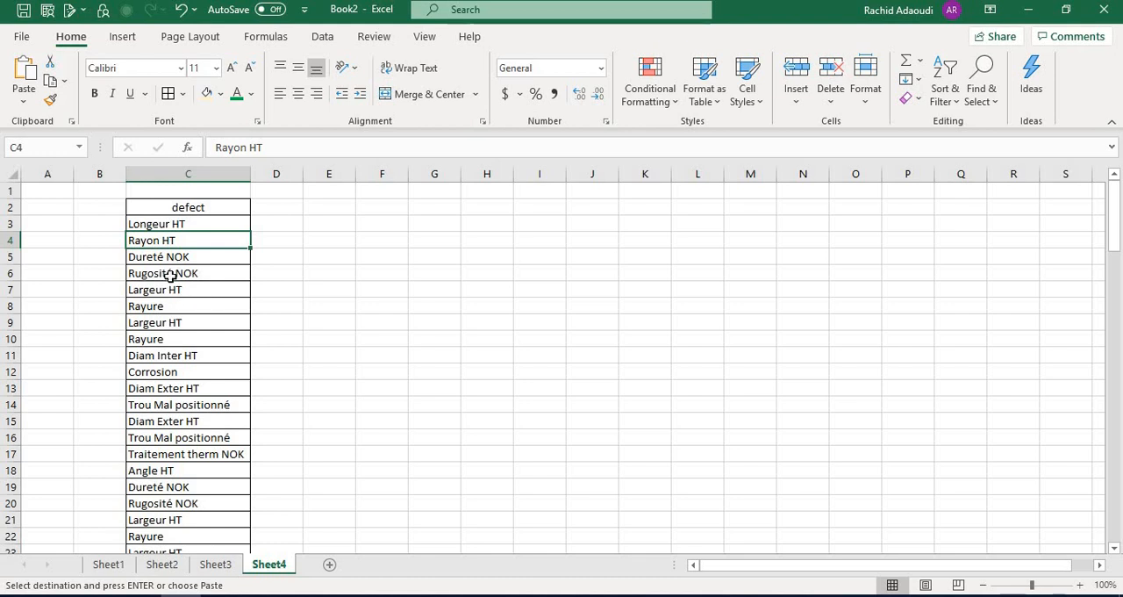
{"action": "left_click_drag", "start_coordinate": [196, 227], "coordinate": [182, 388]}
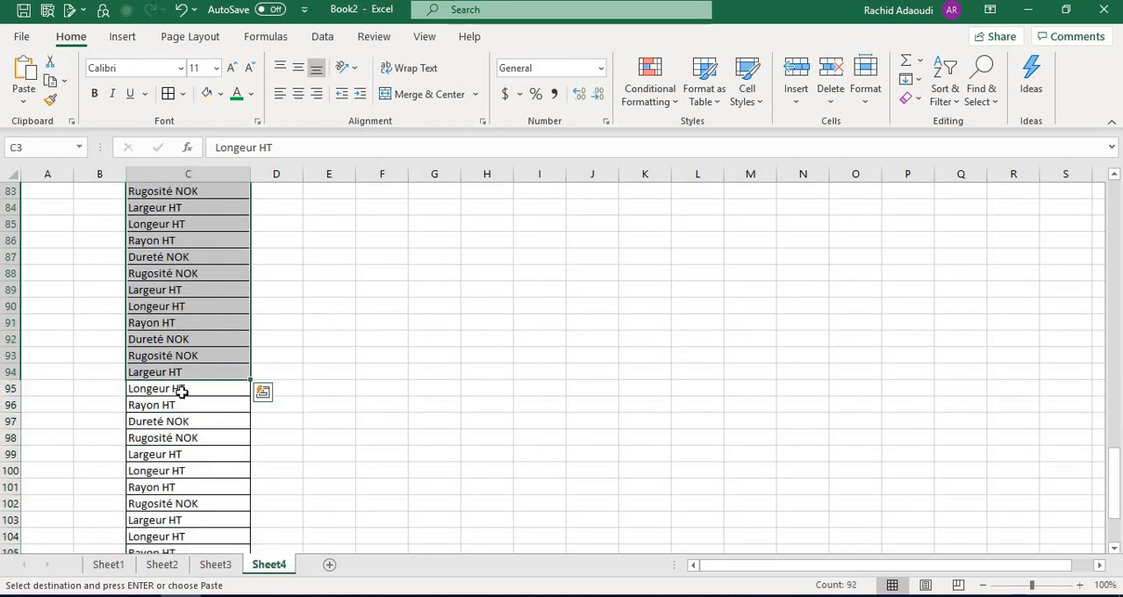
{"action": "left_click", "coordinate": [192, 371]}
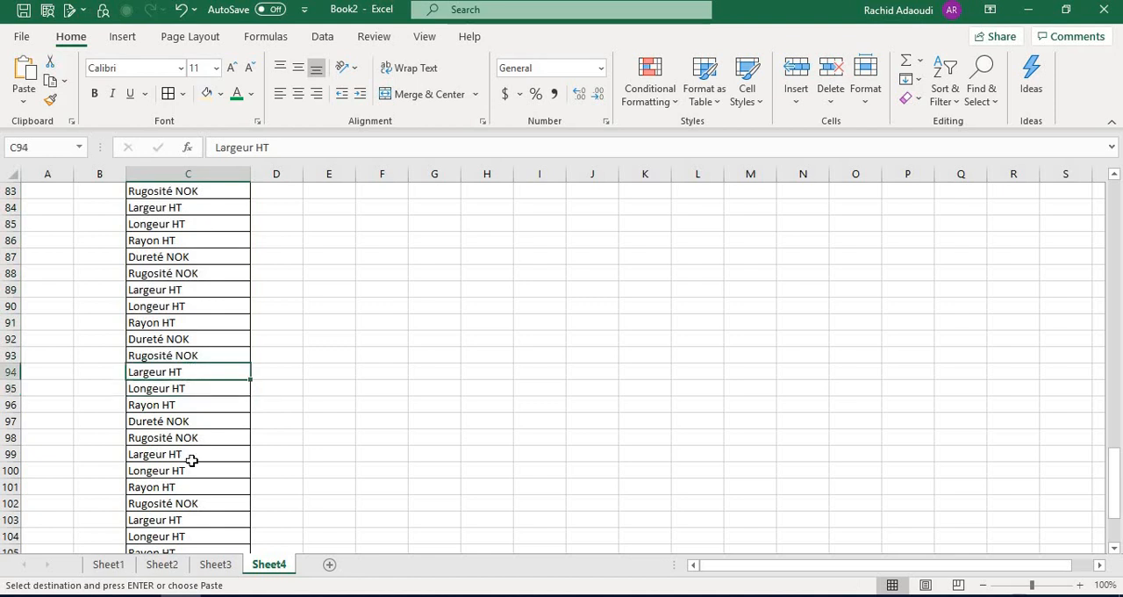
{"action": "left_click", "coordinate": [215, 564]}
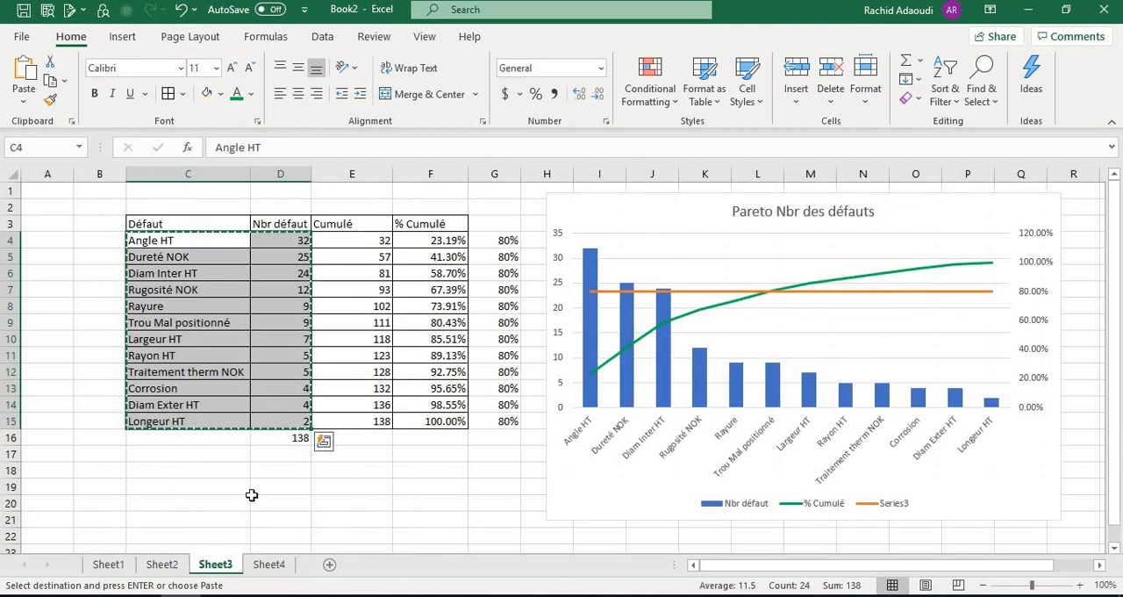
Copy the raw defect entries in C3:C111 of Sheet4, switch to Minitab and paste them into Worksheet 1 from row 1 of C5
{"action": "left_click", "coordinate": [268, 564]}
{"action": "scroll", "coordinate": [234, 369], "scroll_direction": "up", "scroll_amount": 20}
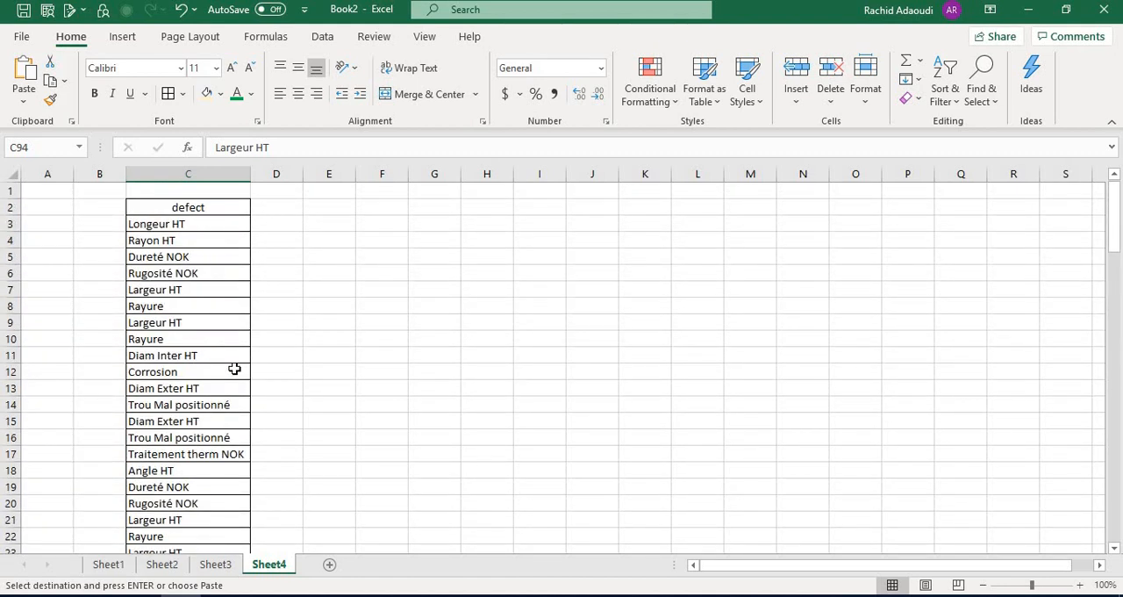
{"action": "left_click", "coordinate": [198, 226]}
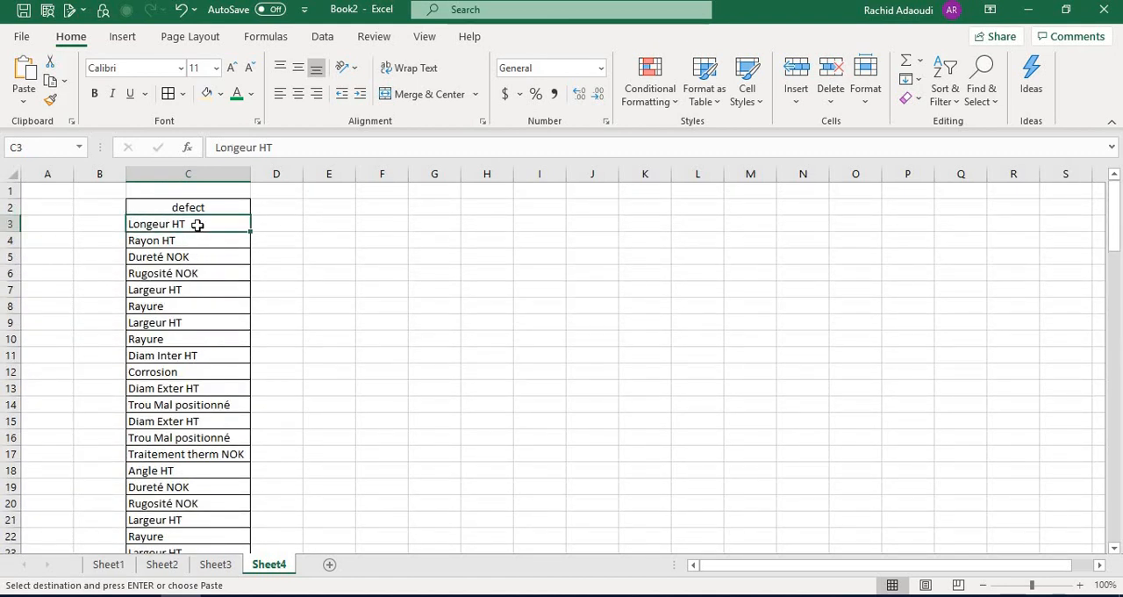
{"action": "key", "text": "ctrl+shift+Down"}
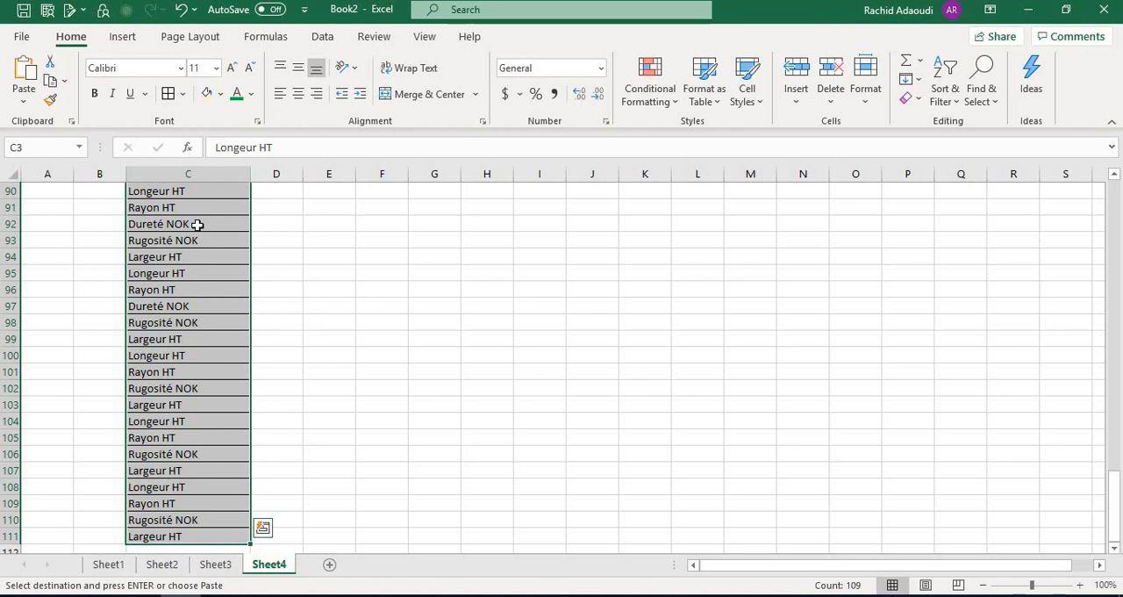
{"action": "key", "text": "ctrl+c"}
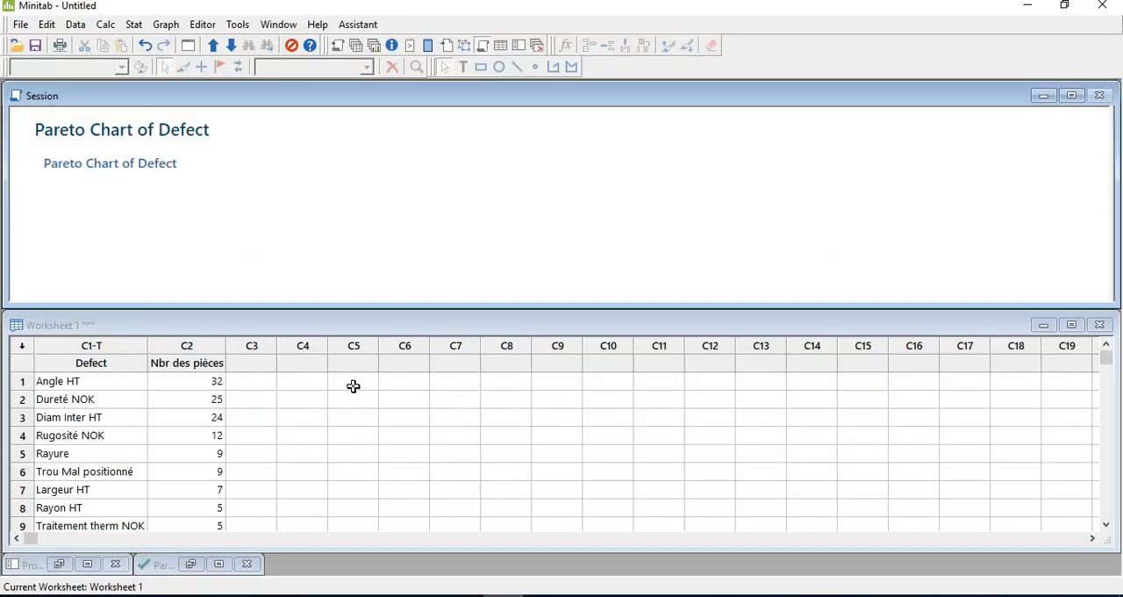
{"action": "left_click", "coordinate": [353, 387]}
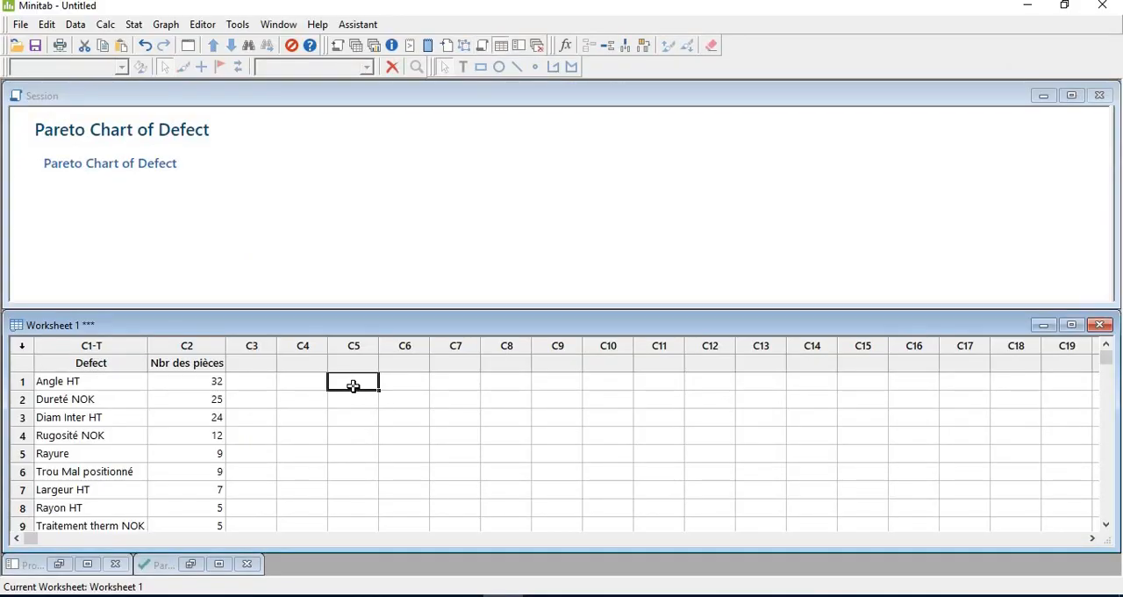
{"action": "key", "text": "ctrl+v"}
Name worksheet column C5 "Defects"
{"action": "left_click", "coordinate": [366, 362]}
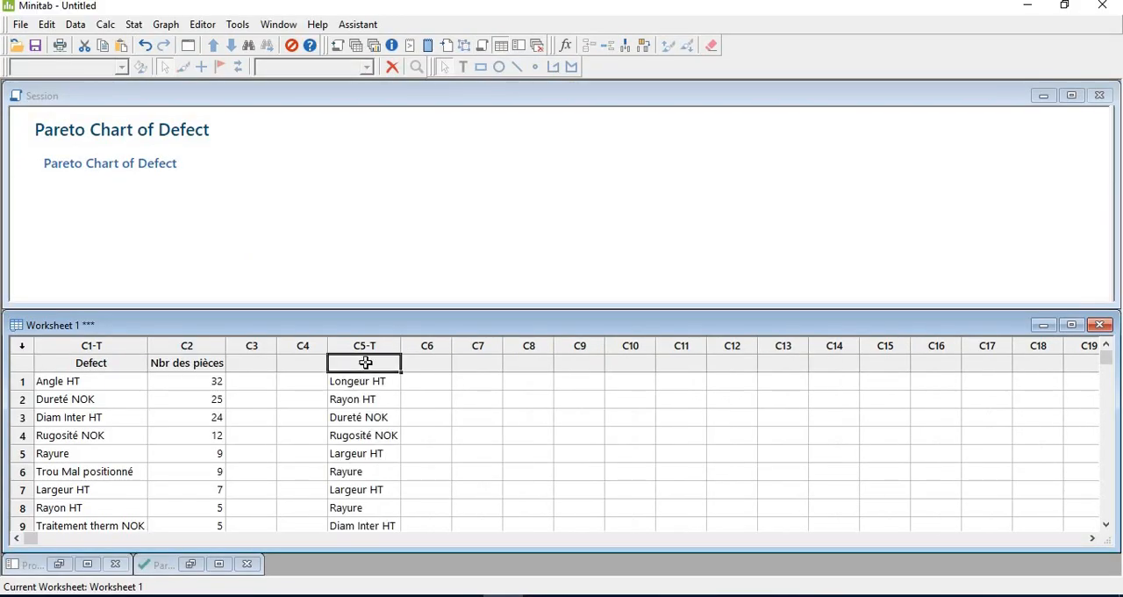
{"action": "type", "text": "Defects"}
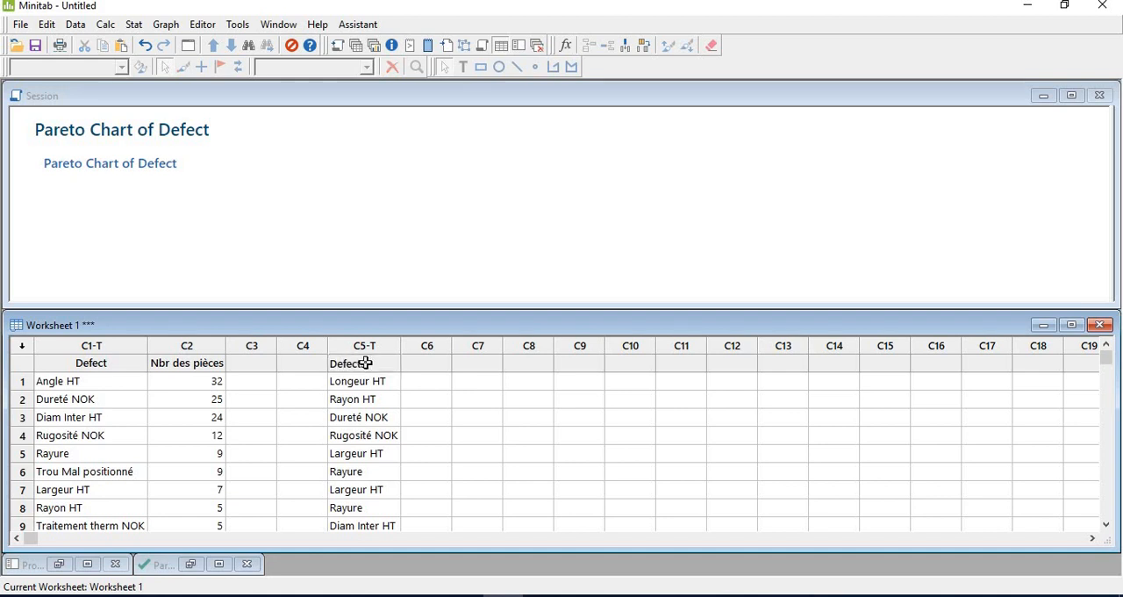
{"action": "key", "text": "Tab"}
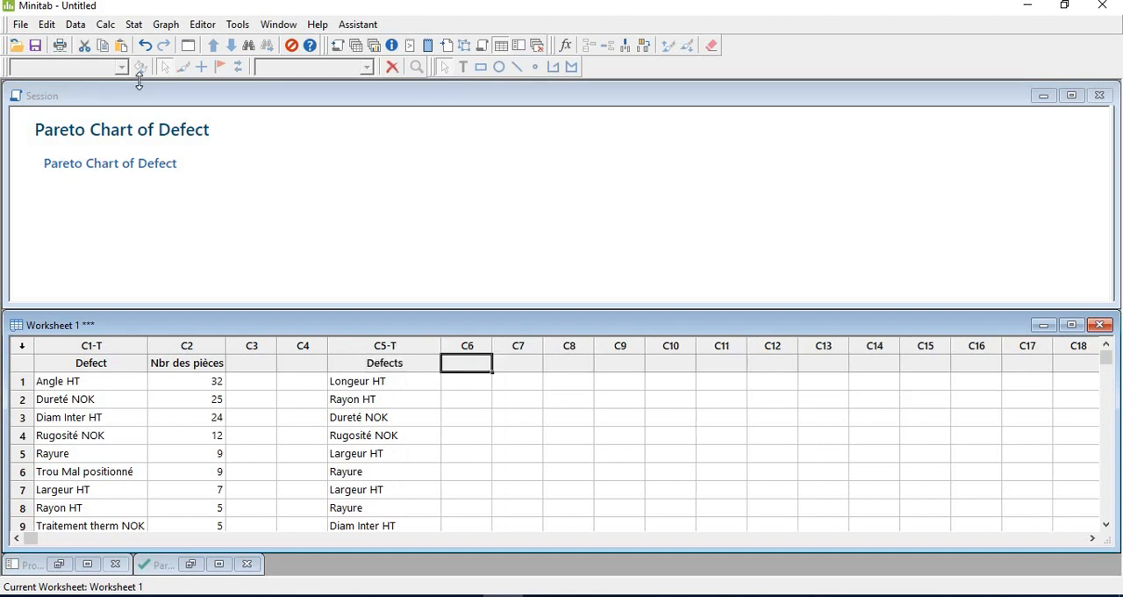
Create a Pareto chart from the Defects column with the frequencies field left empty, and reposition and enlarge its window
{"action": "left_click", "coordinate": [135, 27]}
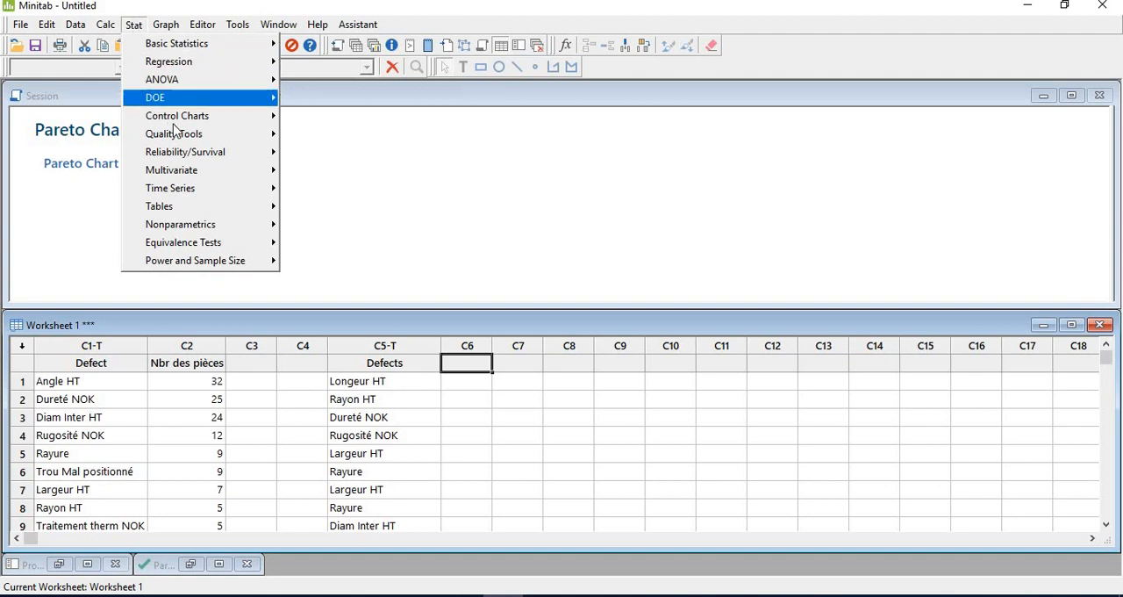
{"action": "mouse_move", "coordinate": [184, 138]}
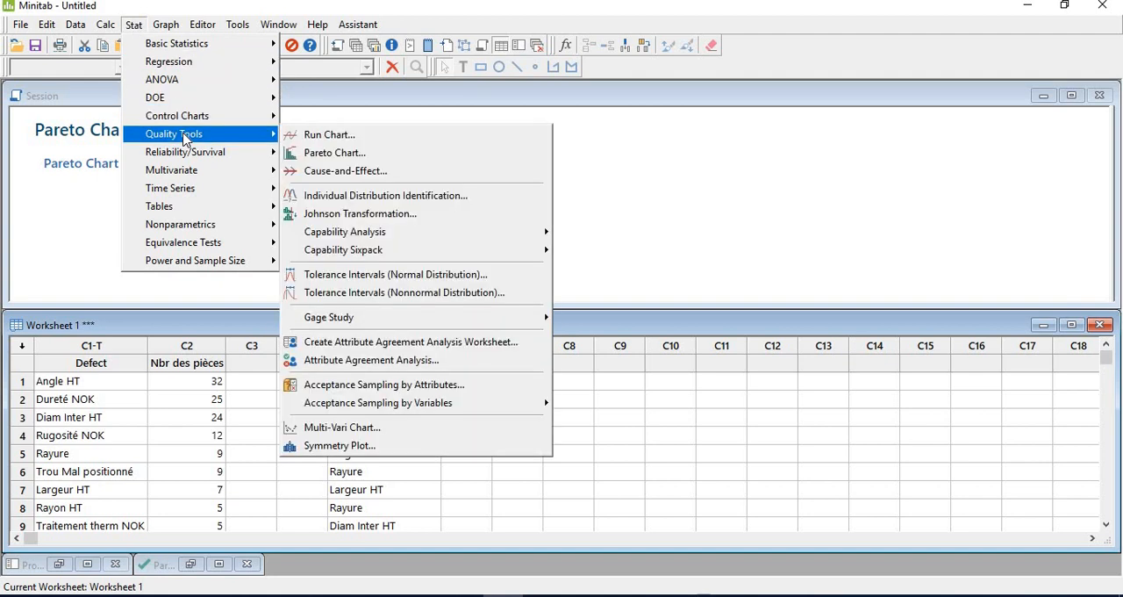
{"action": "left_click", "coordinate": [370, 152]}
{"action": "left_click_drag", "start_coordinate": [420, 187], "coordinate": [610, 168]}
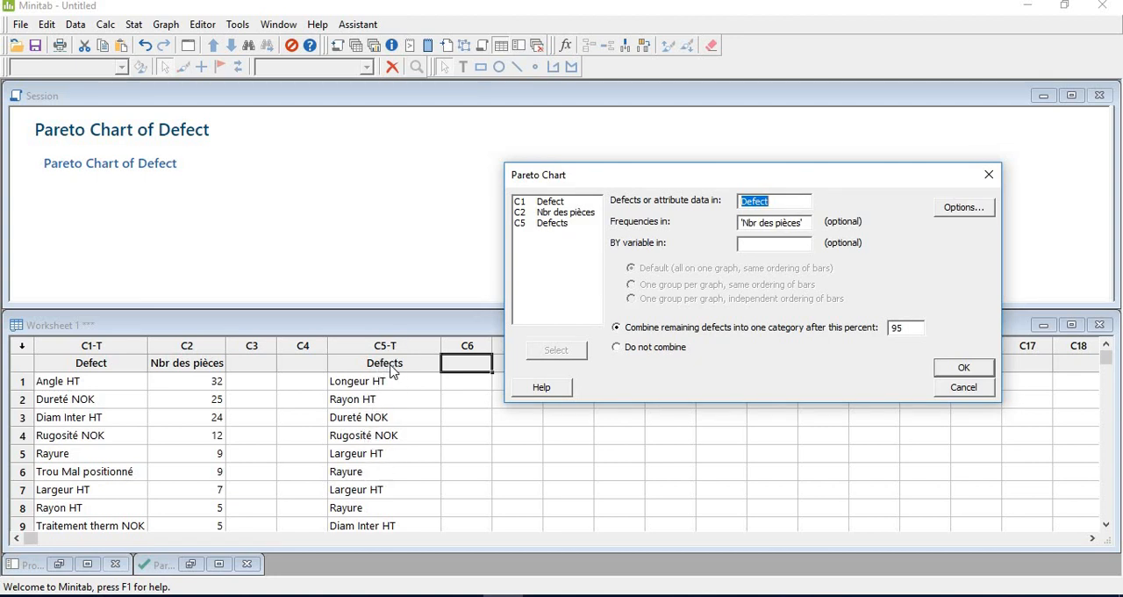
{"action": "double_click", "coordinate": [549, 225]}
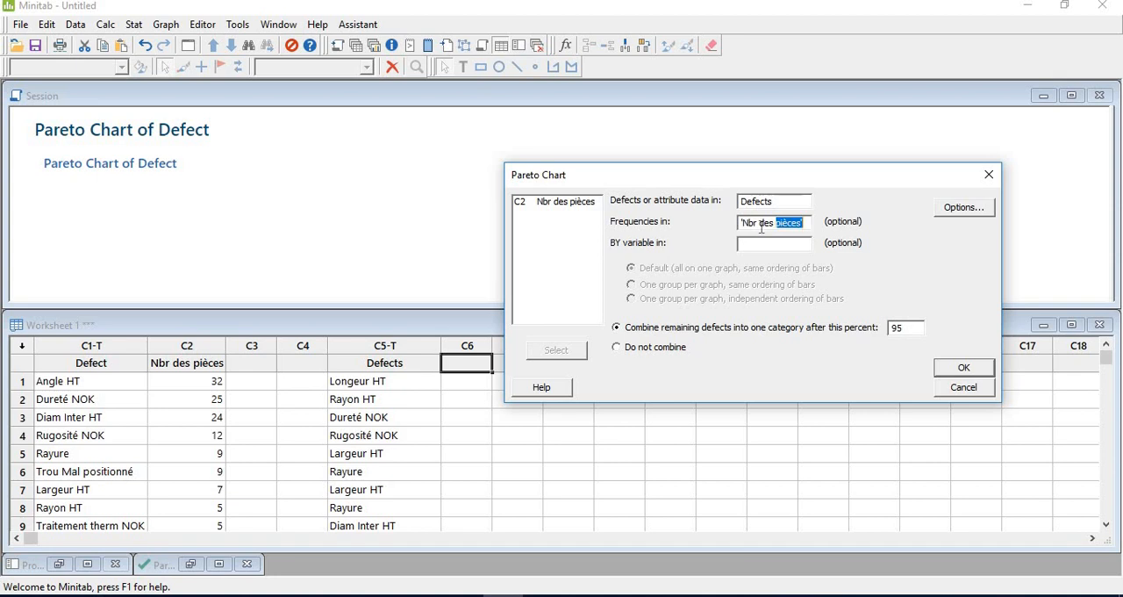
{"action": "key", "text": "Delete"}
{"action": "left_click", "coordinate": [962, 371]}
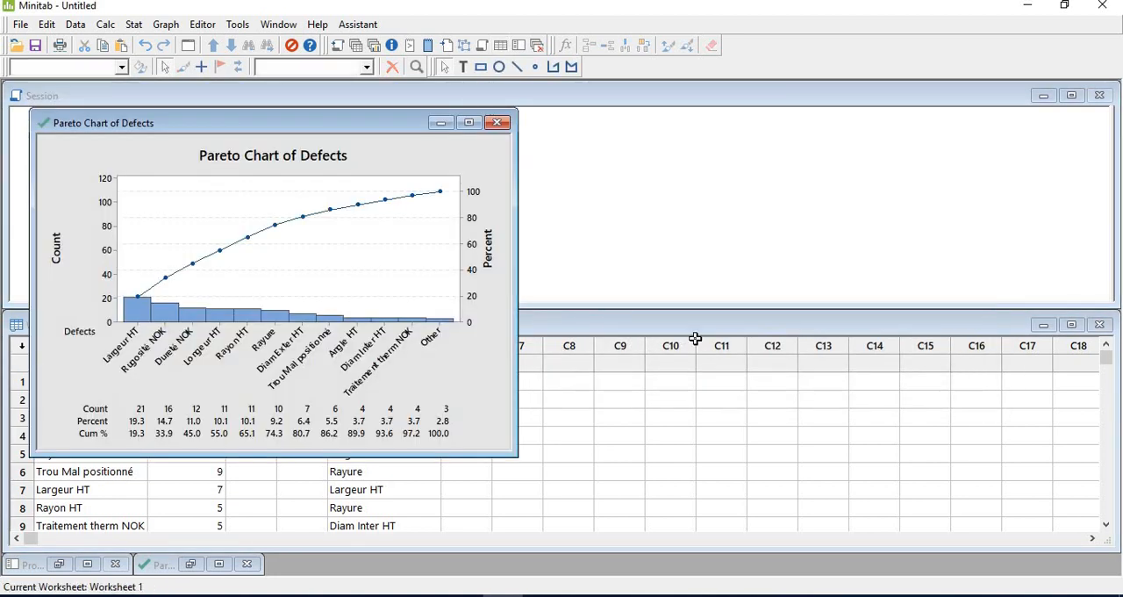
{"action": "left_click_drag", "start_coordinate": [397, 122], "coordinate": [482, 112]}
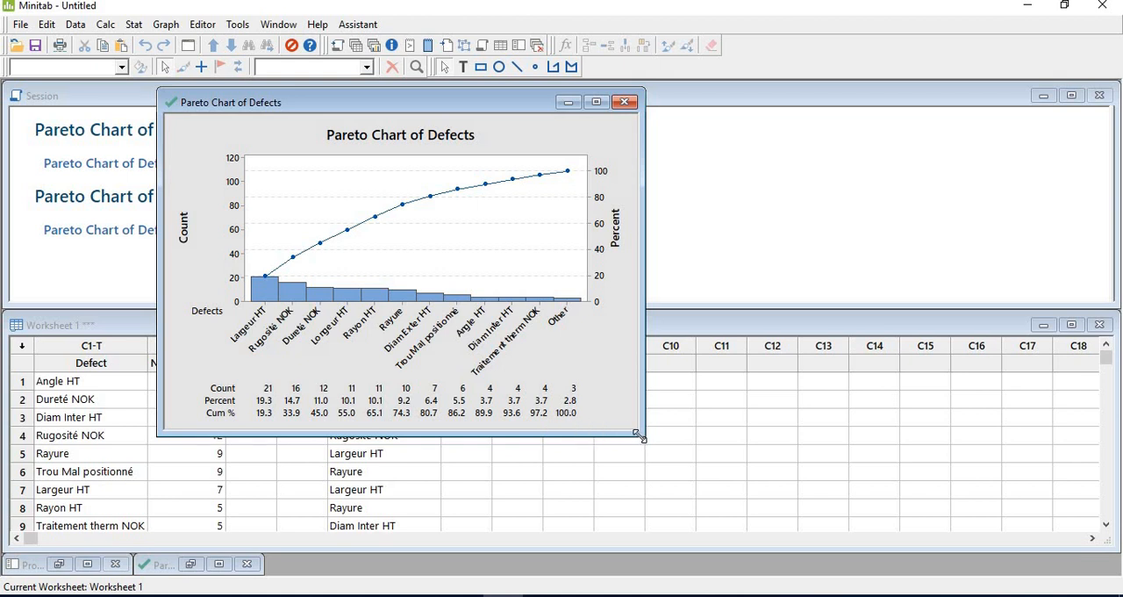
{"action": "left_click_drag", "start_coordinate": [639, 435], "coordinate": [810, 547]}
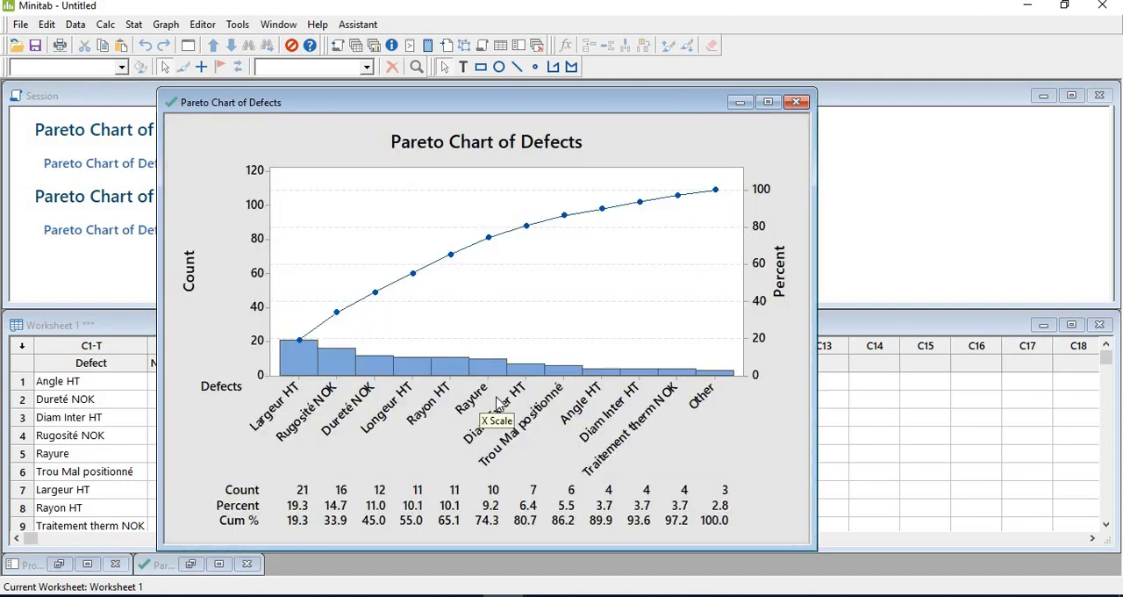